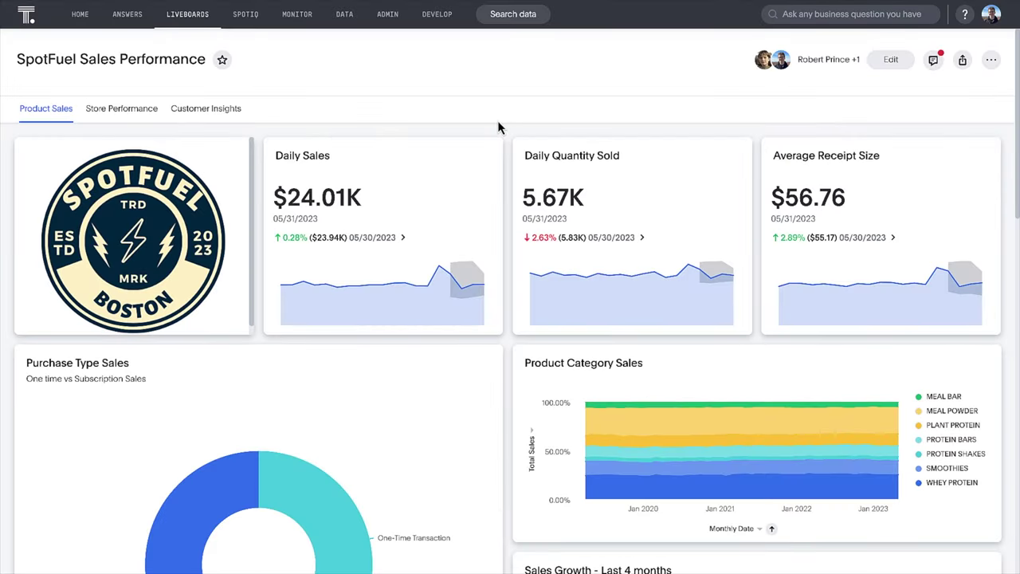
click(934, 60)
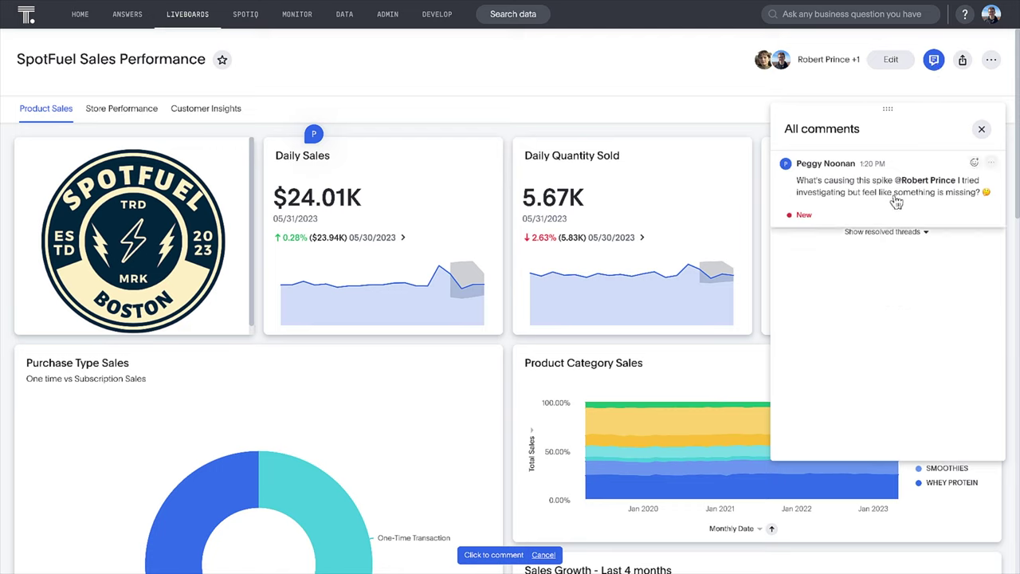
click(896, 201)
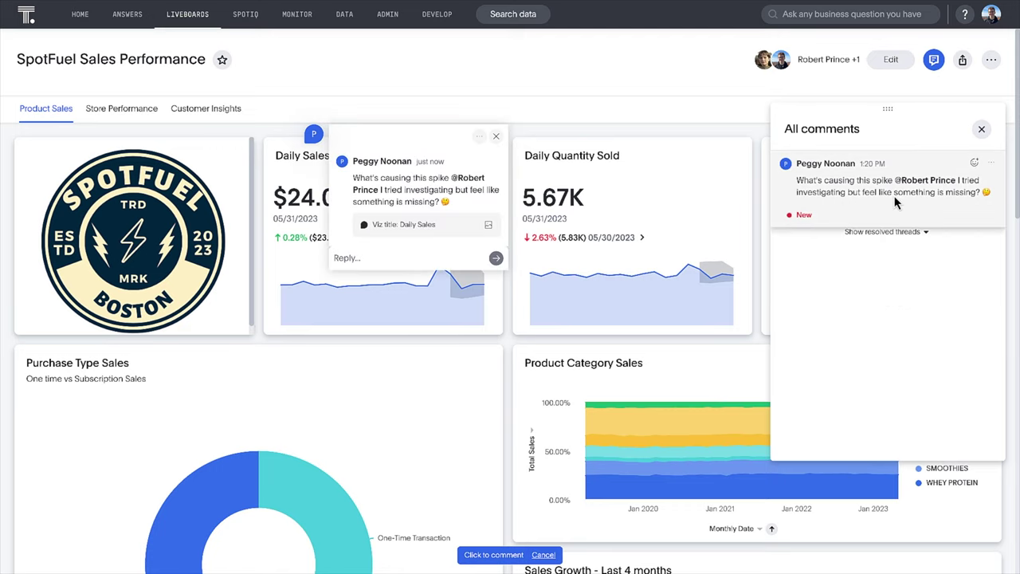
click(360, 263)
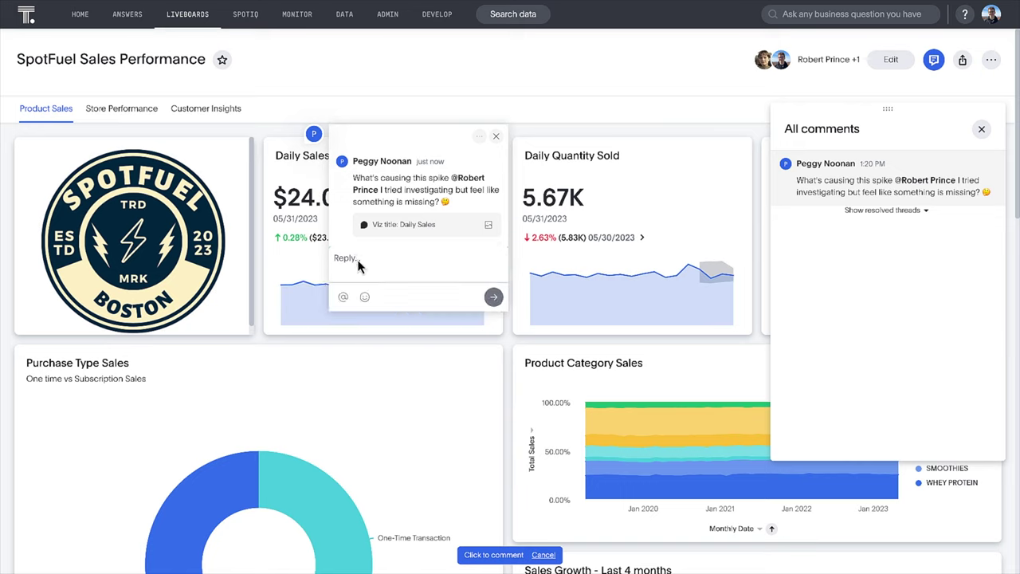
text(Hi @)
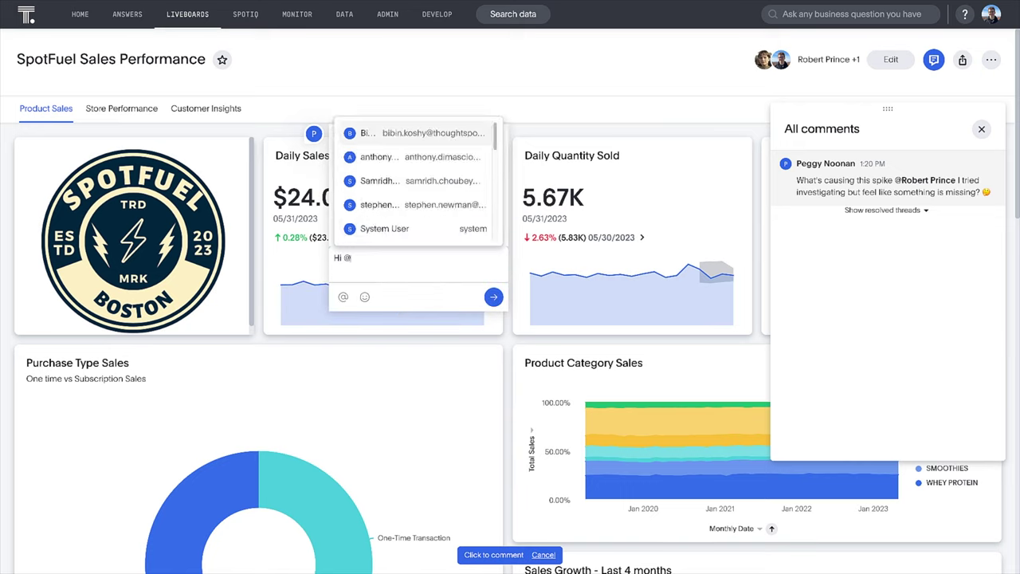
text(pegg)
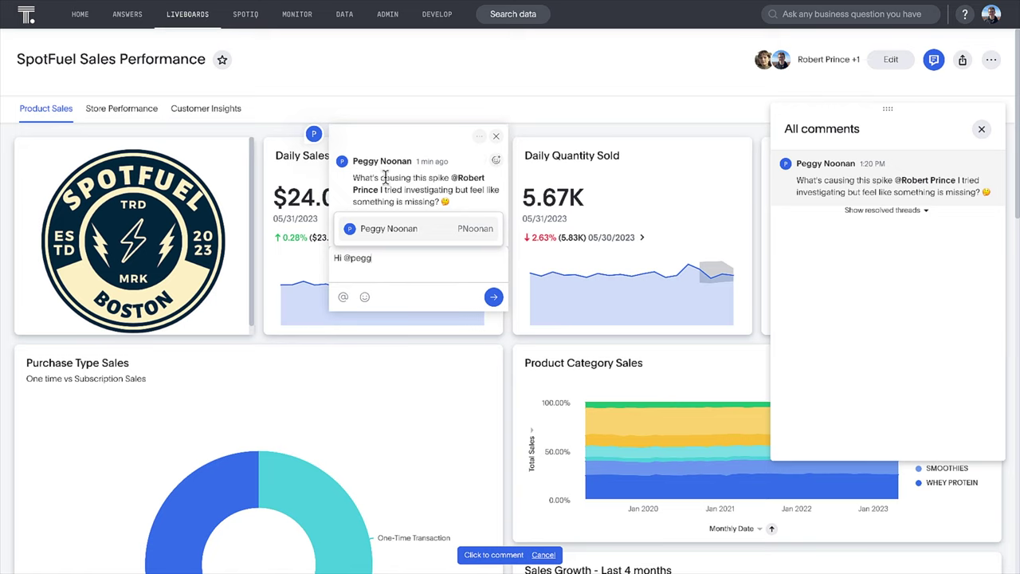
click(407, 231)
text(let me take a l)
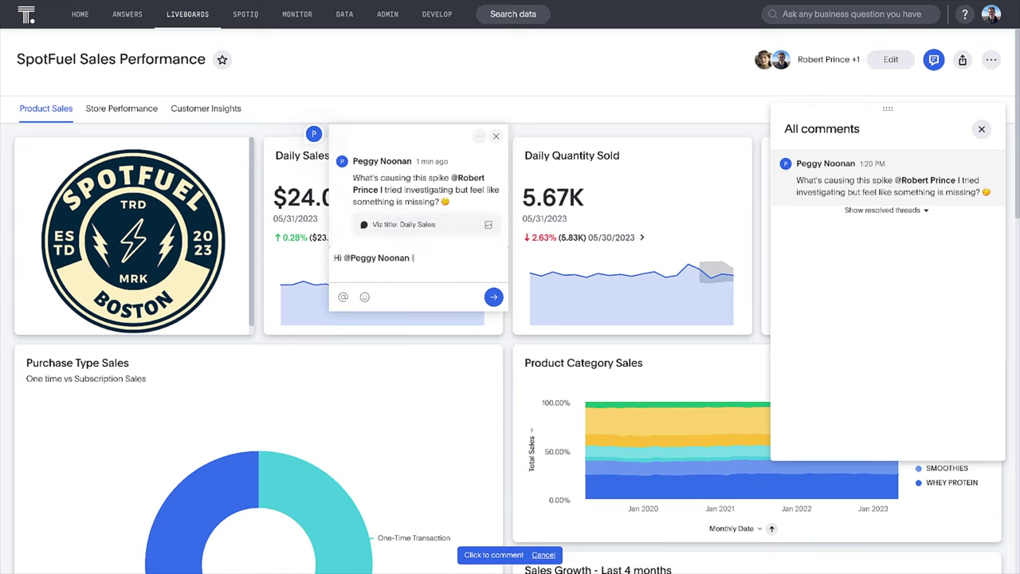
text(ook!)
click(494, 297)
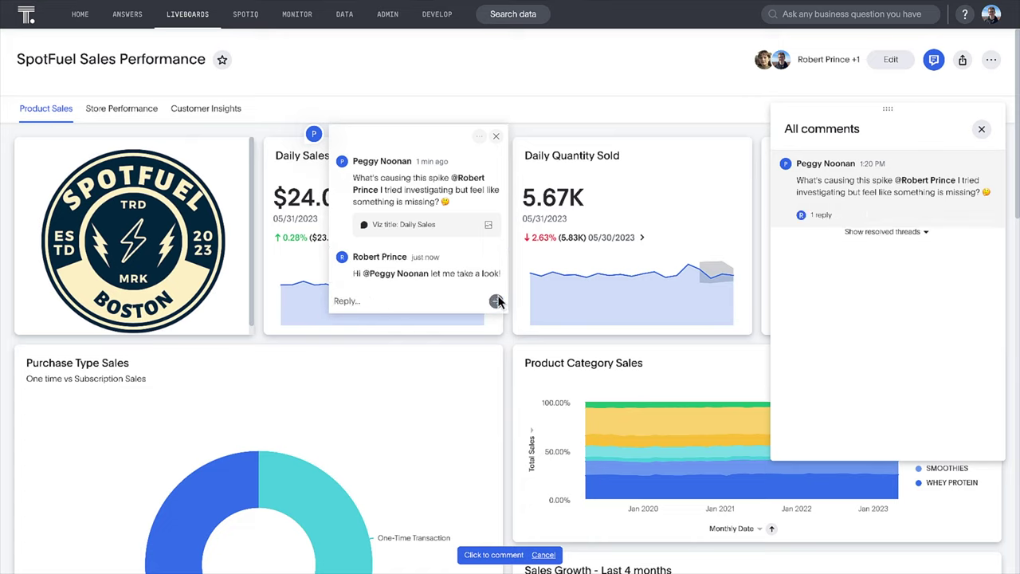
click(496, 136)
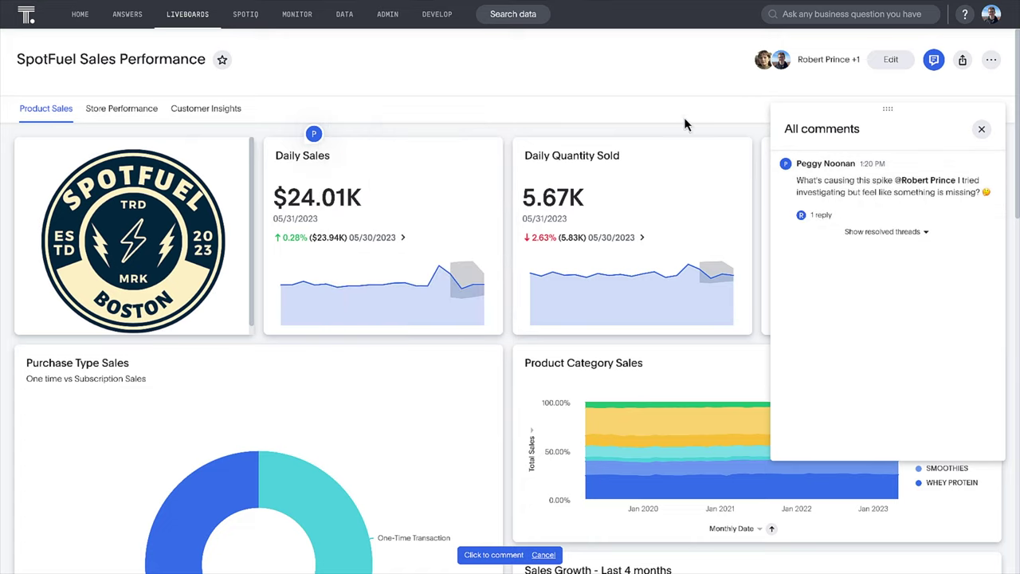
click(980, 129)
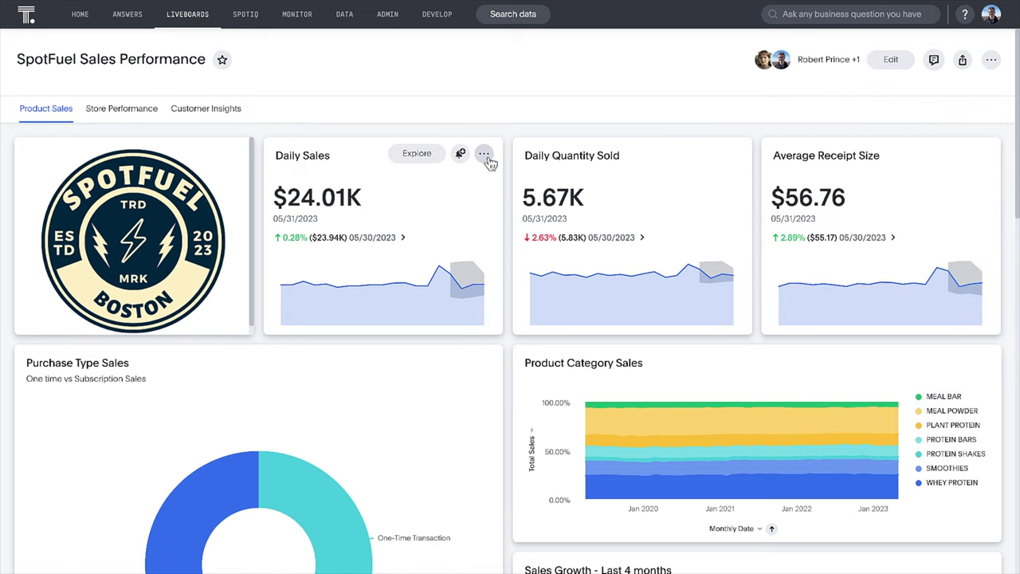
Step: Open the Daily Sales chart in Mode from its card's options menu
click(485, 152)
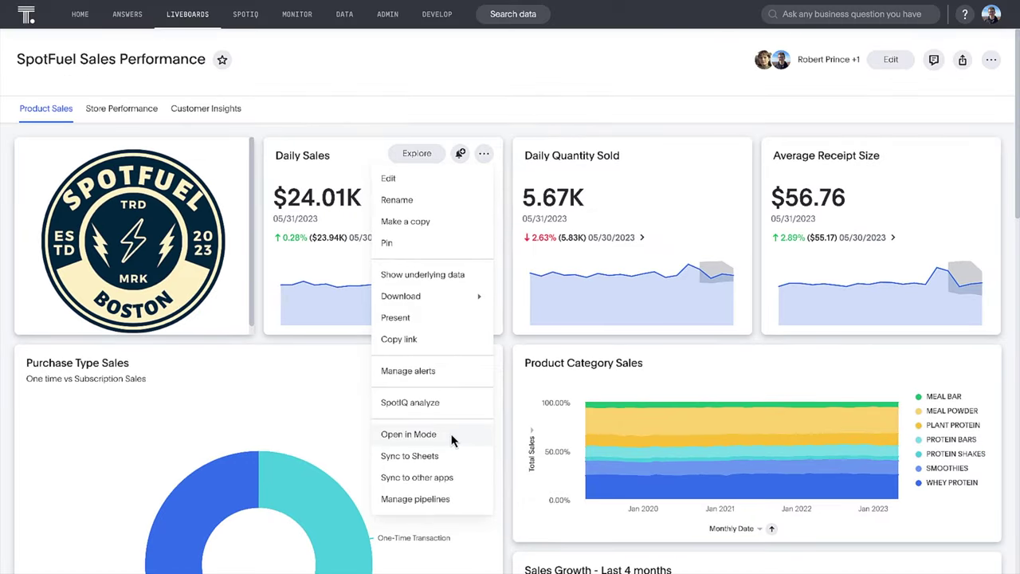
click(428, 433)
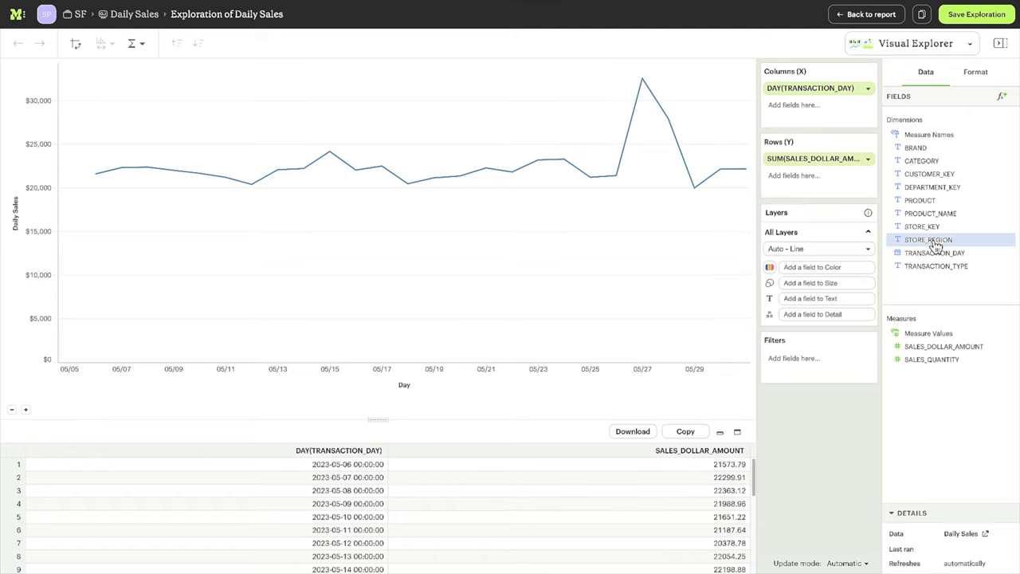
Step: Colour the Daily Sales lines by STORE_REGION and add SALES_QUANTITY as a second chart
drag(928, 242, 852, 269)
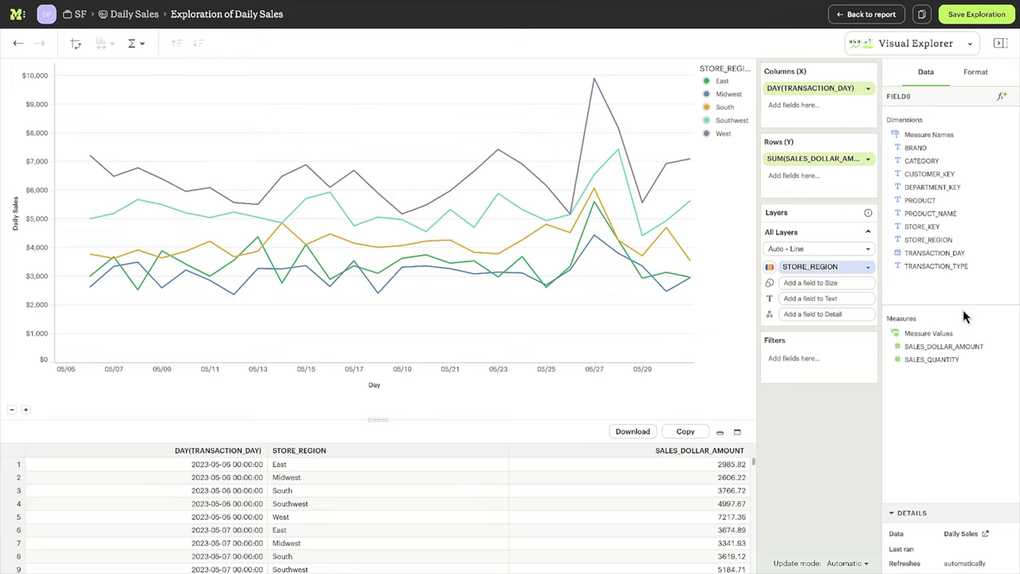
drag(948, 359, 827, 189)
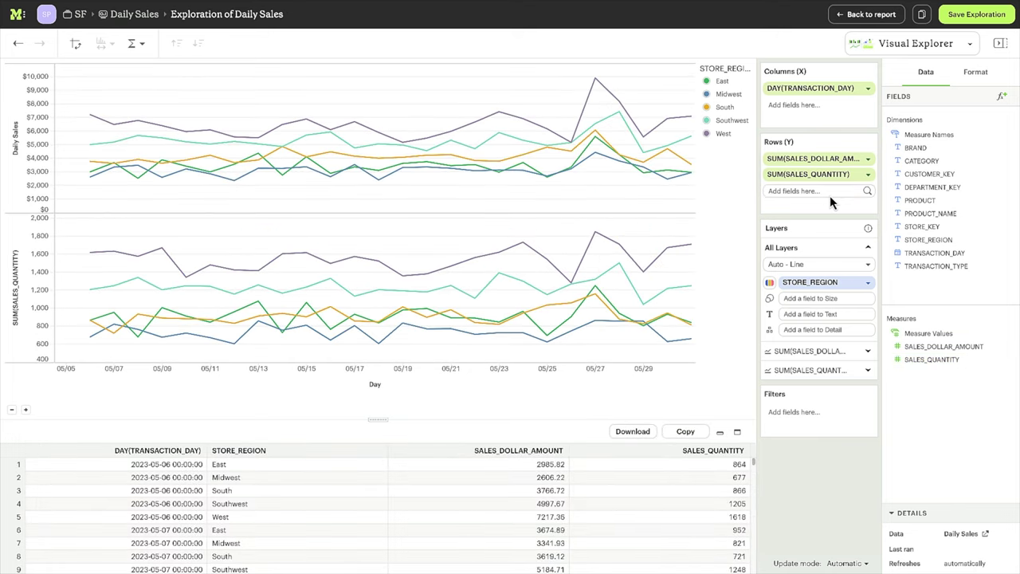
click(868, 175)
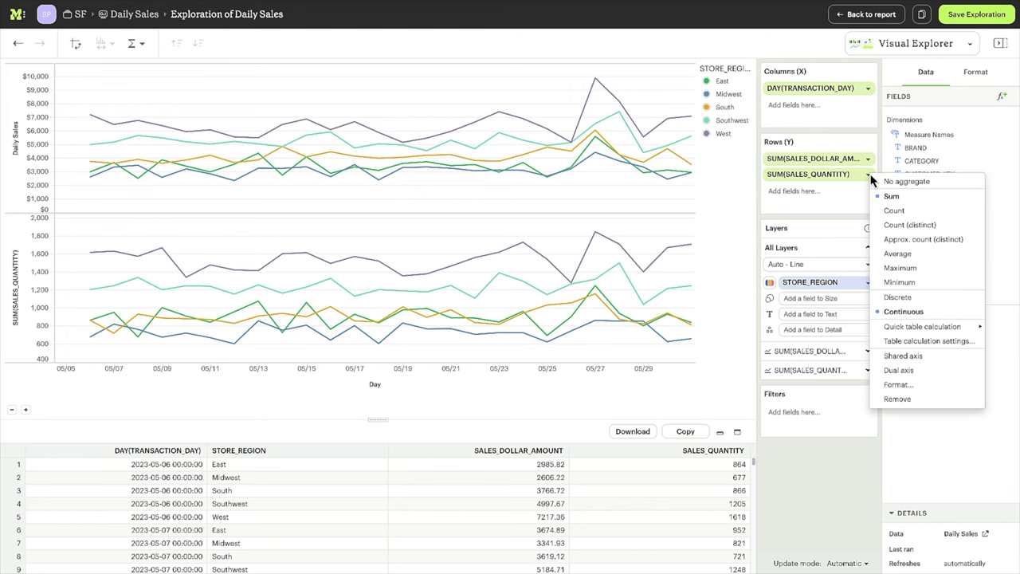
Step: Switch sales quantity to Average and split both charts into panels by product CATEGORY
click(898, 255)
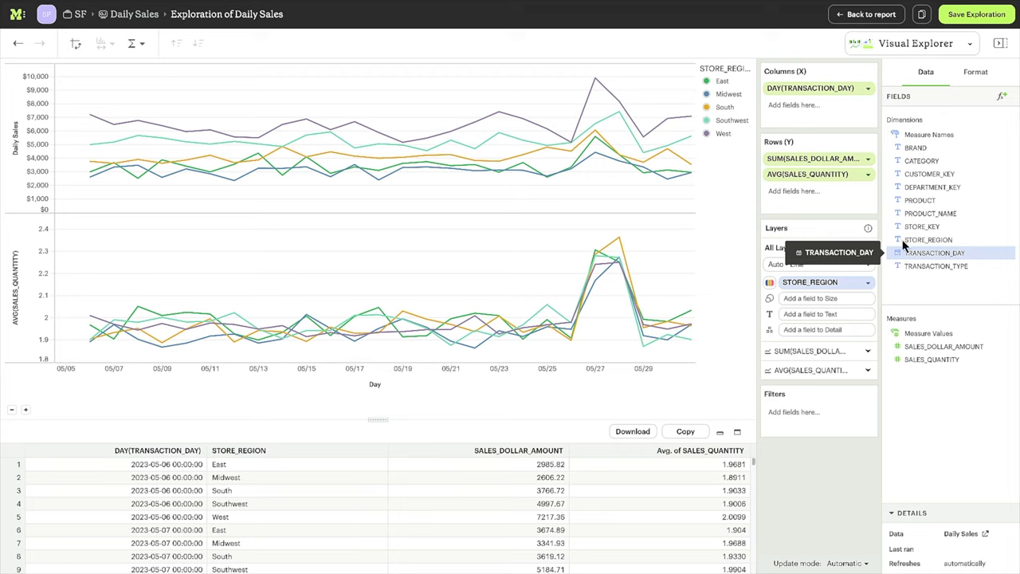
drag(912, 164, 811, 118)
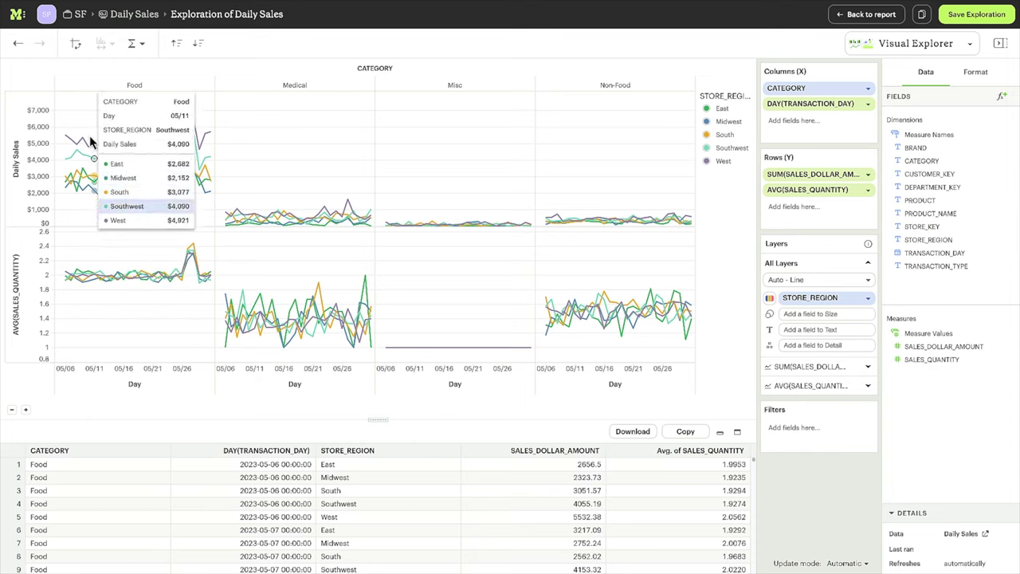
Step: Create a new report from My Work using the Write SQL option
click(16, 19)
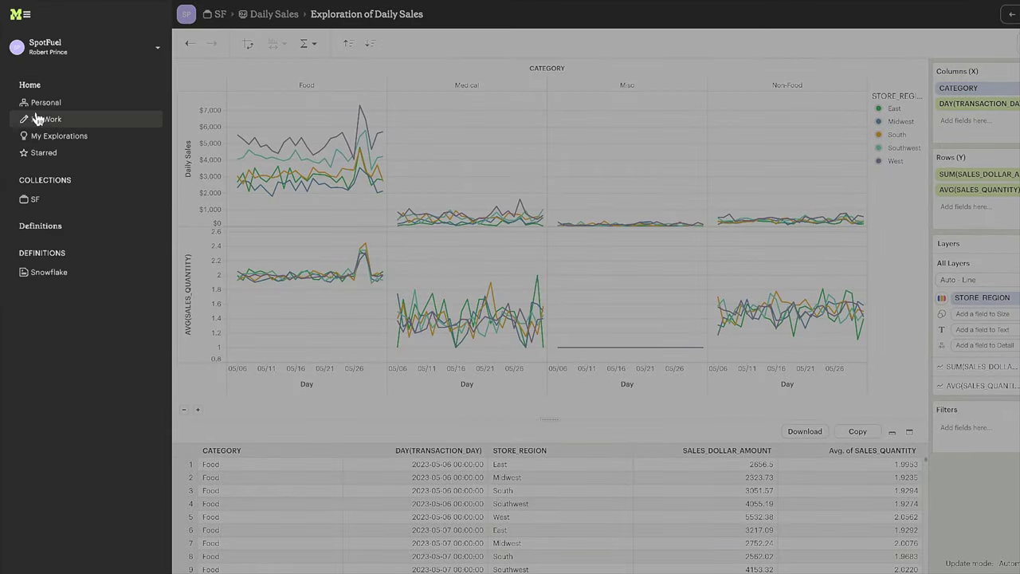
click(38, 121)
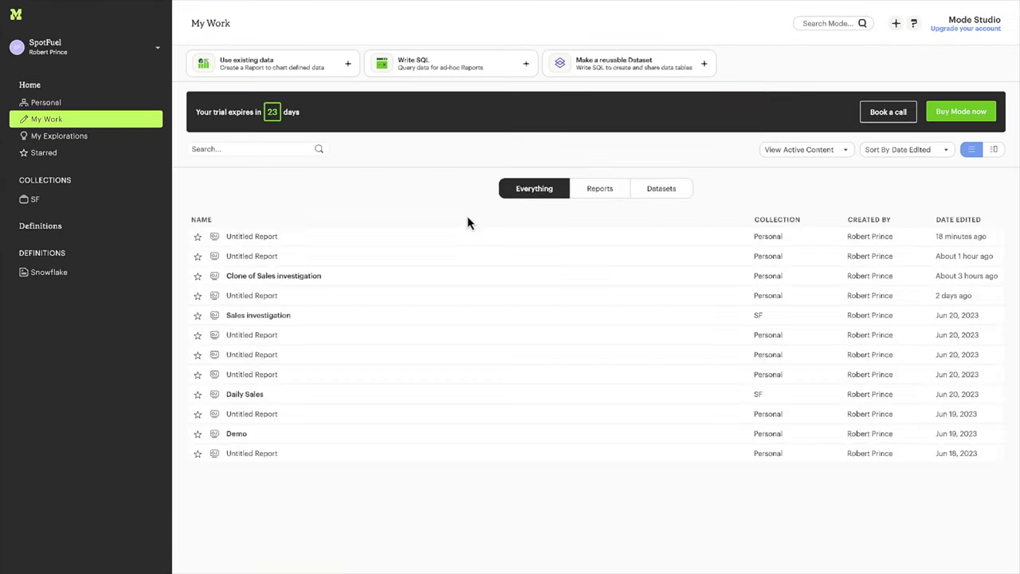
click(431, 72)
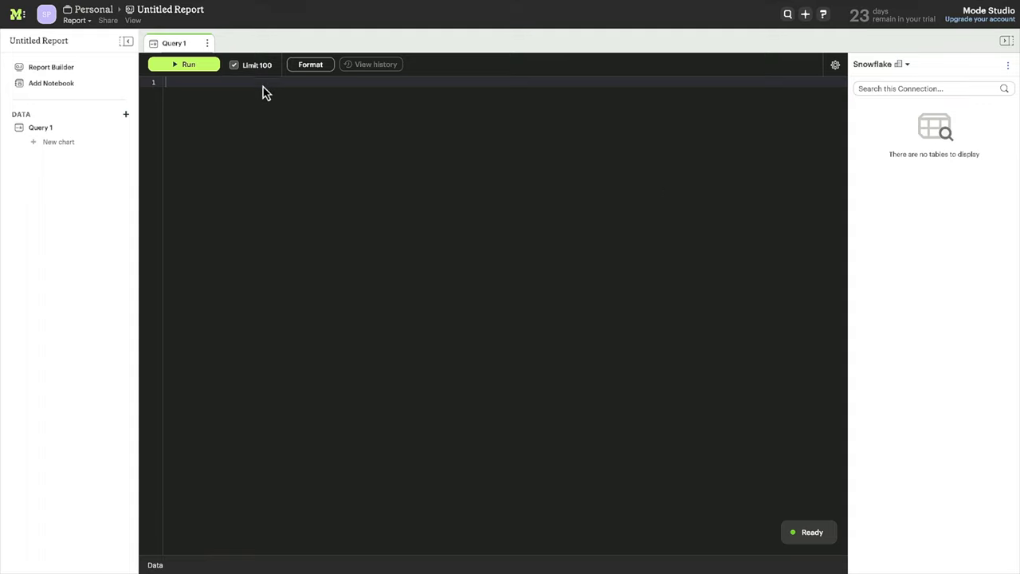
Step: Paste the customer spend SQL into Query 1 and run it for 833 rows
text(SELECT c.customer_key,        c.customer_city,        c.customer_county,        c.customer_gender,        c.customer_region,        c.customer_since,        c.customer_state,        c.customer_type,        c.marital_status,        c.number_of_children,        c.occupation,        d.is_member,        d.customer_age,        d.customer_annual_income,        AVG(b.sales_quantity) AS items_purchased,        SUM(b.sales_dollar_amount) AS total_spend   FROM pmmdb.spotfuel.baskets_fact b   JOIN pmmdb.spotfuel.sales_fact s     ON s.pos_transaction_number = b.pos_transaction_number    AND s.transaction_day >= '2023-05-27'    AND s.transaction_day <= '2023-05-28'   JOIN pmmdb.spotfuel.customer_dimension c     ON c.customer_key = s.customer_key    AND customer_age >= 0   JOIN pmmdb.spotfuel.store_dimension st     ON st.store_key = s.store_key   JOIN pmmdb.spotfuel.product_dimension p     ON p.product_key = b.product_key   JOIN pmmdb.spotfuel.customer_detail d     ON d.customer_key = c.customer_key  GROUP BY 1,2,3,4,5,6,7,8,9,10,11,12,13,14  LIMIT 10000)
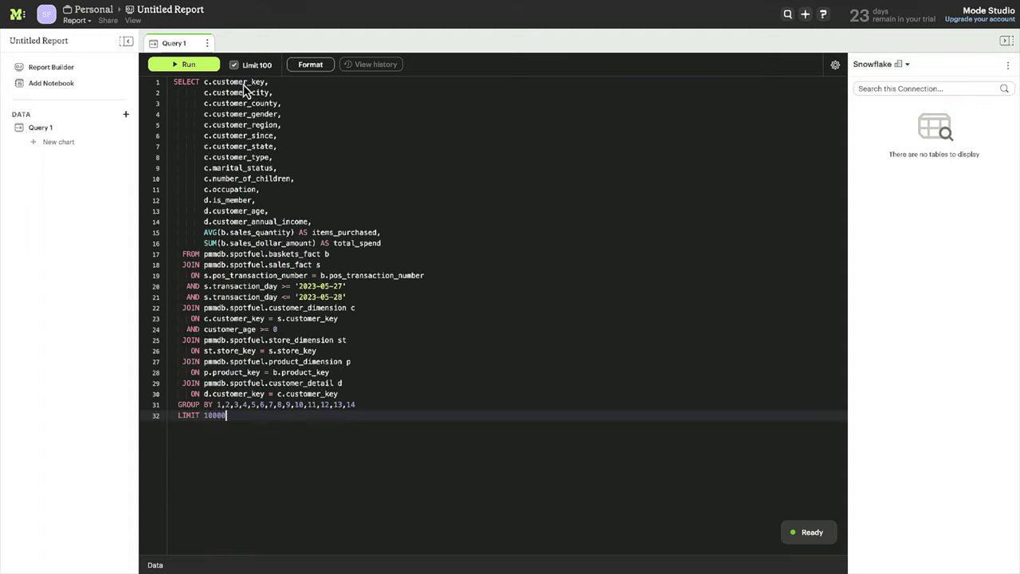
click(191, 65)
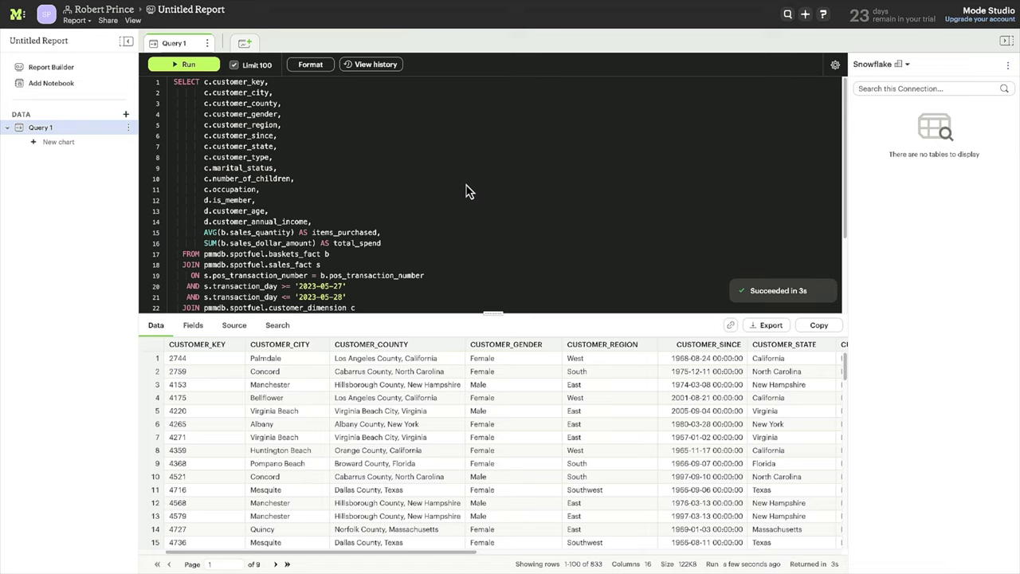
Step: Chart ITEMS_PURCHASED broken down by CUSTOMER_REGION, OCCUPATION and MARITAL_STATUS
click(244, 45)
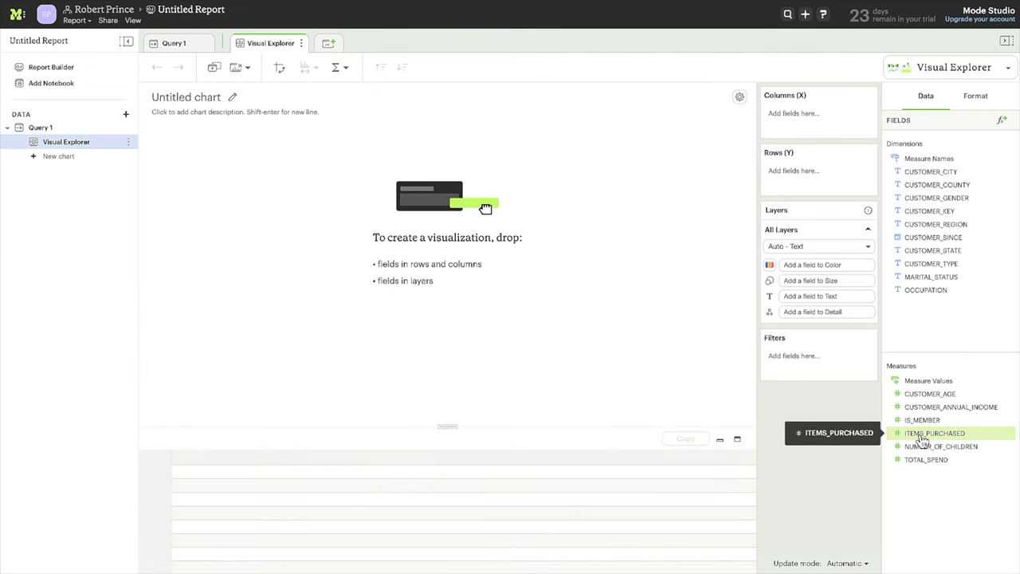
drag(921, 442, 792, 110)
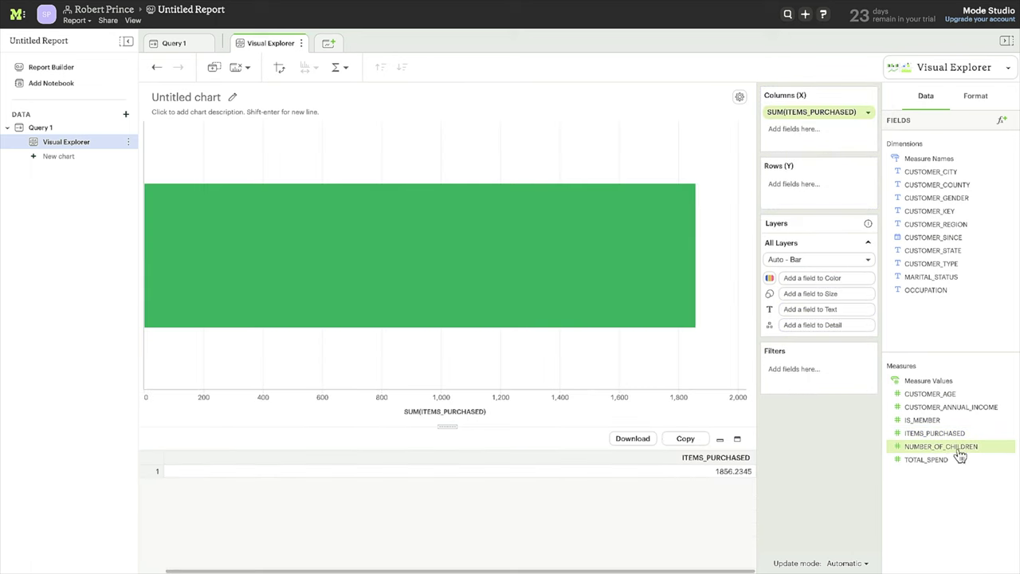
drag(927, 230, 864, 183)
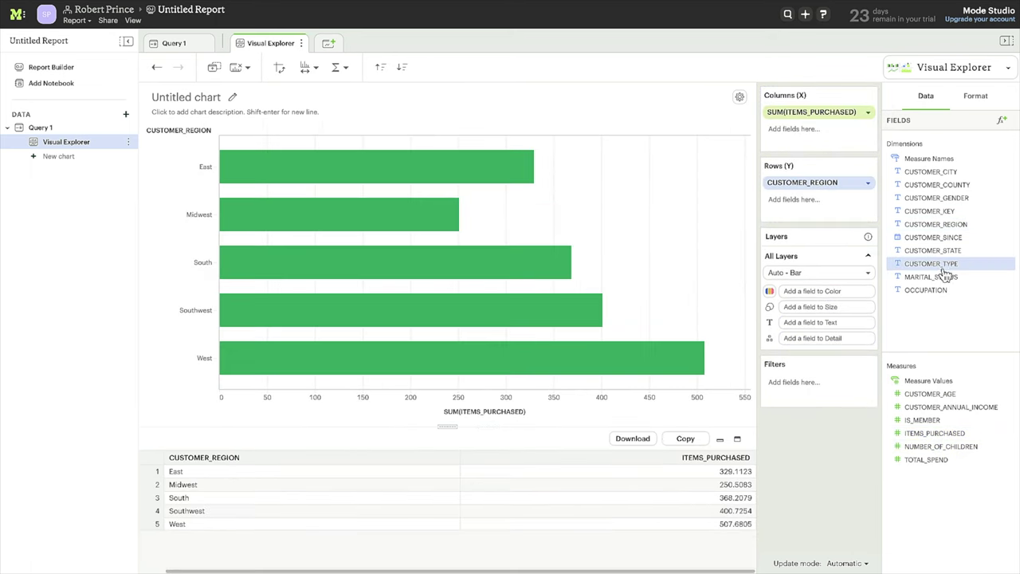
drag(926, 289, 805, 199)
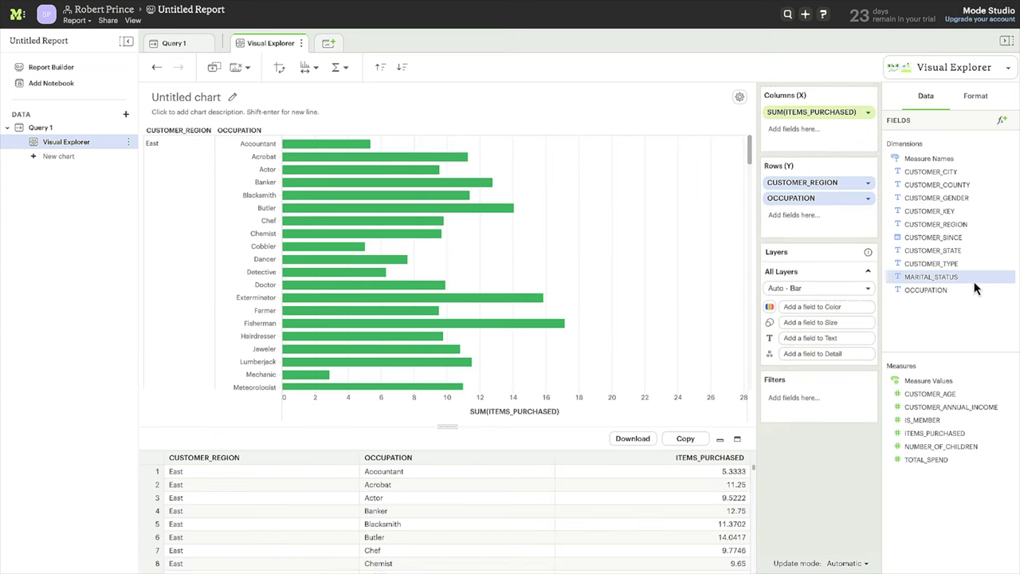
drag(975, 288, 803, 220)
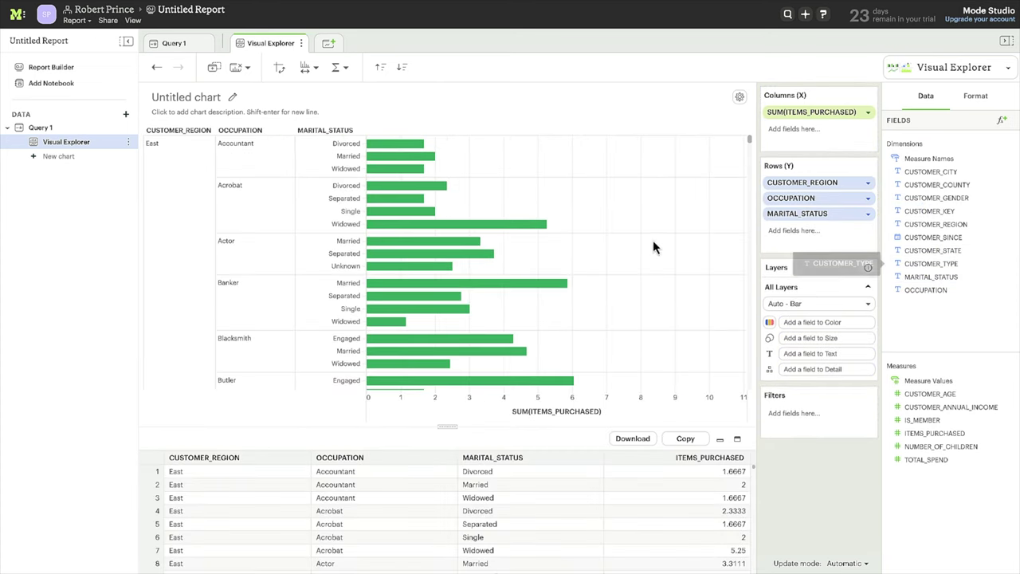
Step: Add a Python notebook to the report
scroll(415, 232, down, 3)
scroll(414, 233, down, 5)
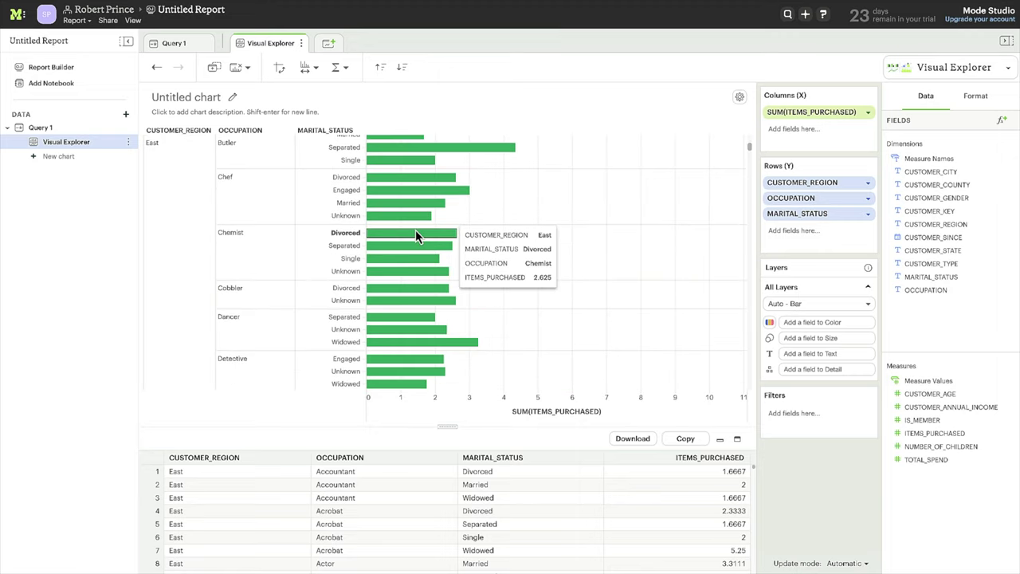
scroll(415, 229, up, 5)
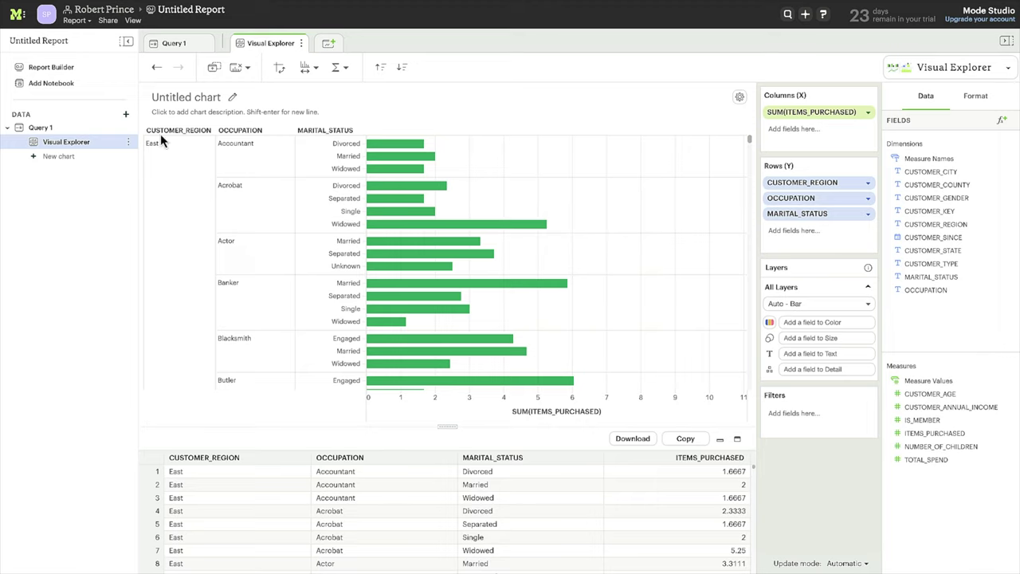
click(53, 84)
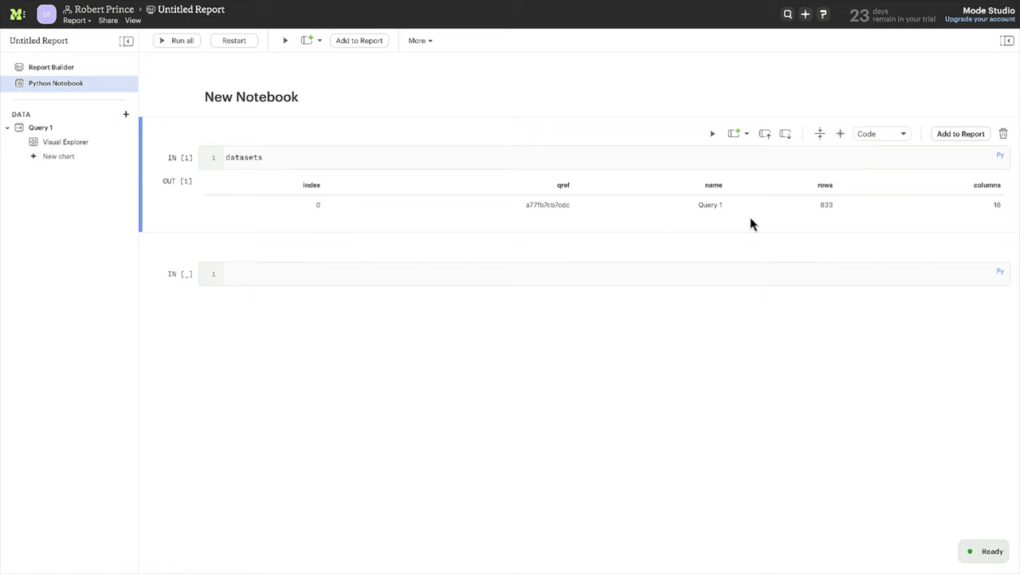
Step: Paste and run the statsmodels OLS regression for ITEMS_PURCHASED in the second cell
click(444, 275)
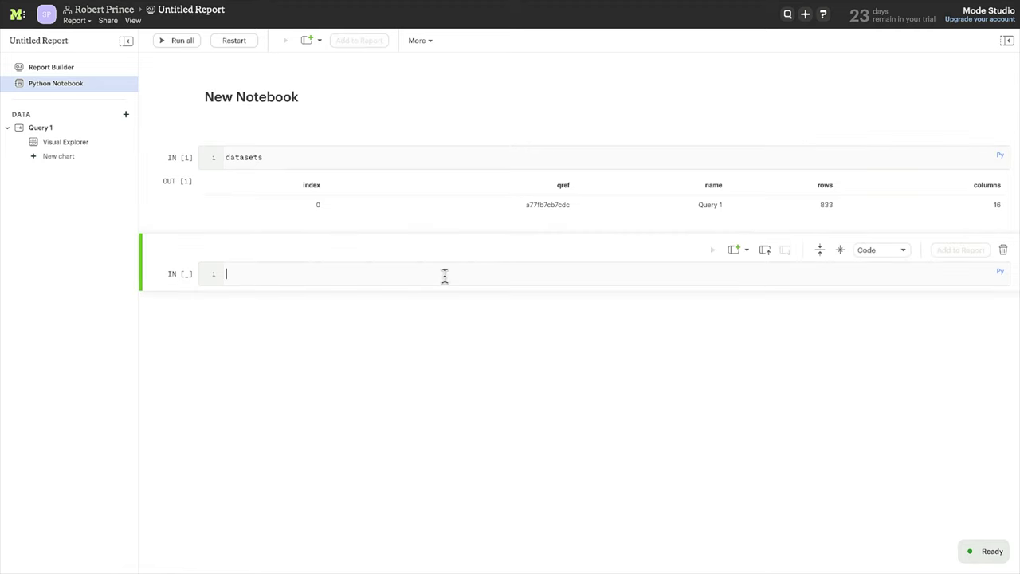
text(import pandas as pd from sklearn import linear_model import statsmodels.api as sm  customer_df = datasets[0]  x = customer_df[["IS_MEMBER","CUSTOMER_AGE","CUSTOMER_ANNUAL_INCOME"]] y = customer_df["ITEMS_PURCHASED"]  # with sklearn regr = linear_model.LinearRegression() regr.fit(x, y)  print('Intercept: \n', regr.intercept_) print('Coefficients: \n', regr.coef_)  # with statsmodels x = sm.add_constant(x) # adding a constant  model = sm.OLS(y, x).fit() predictions = model.predict(x)  print_model = model.summary() print(print_model))
key(shift+Return)
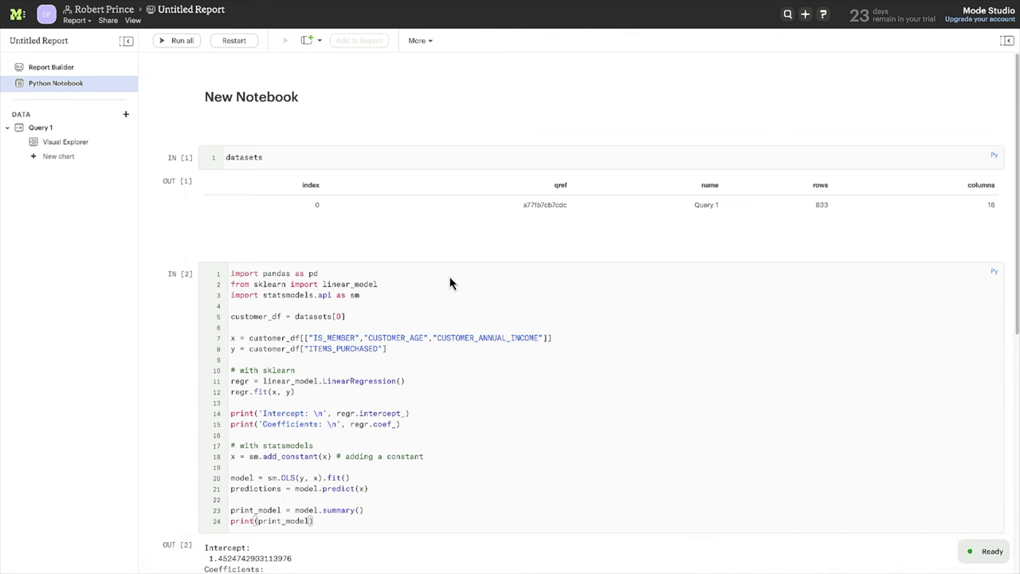
Step: Paste the seaborn lmplot code into the empty cell below the regression output
scroll(446, 328, down, 4)
scroll(446, 332, down, 5)
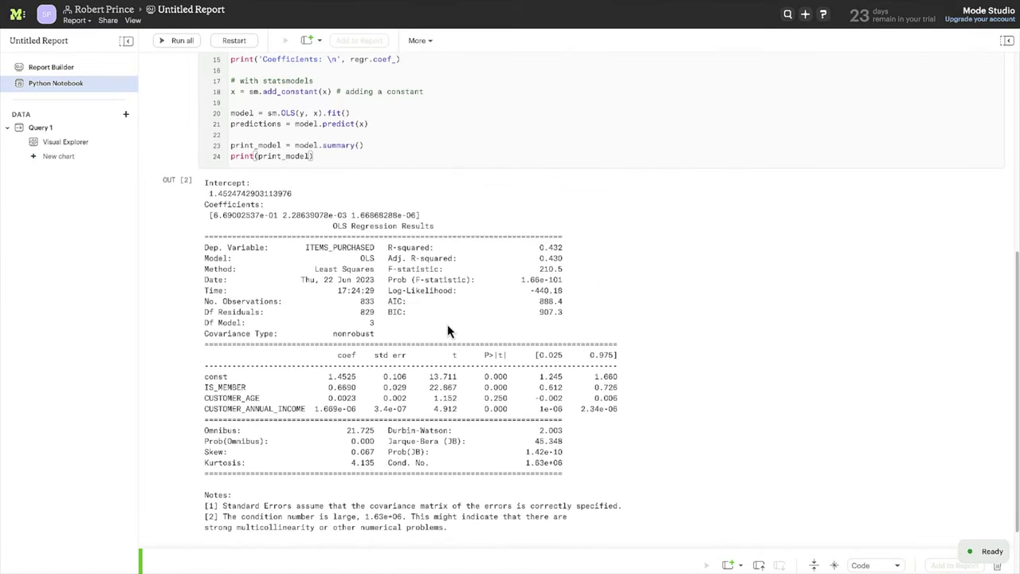
scroll(447, 325, down, 1)
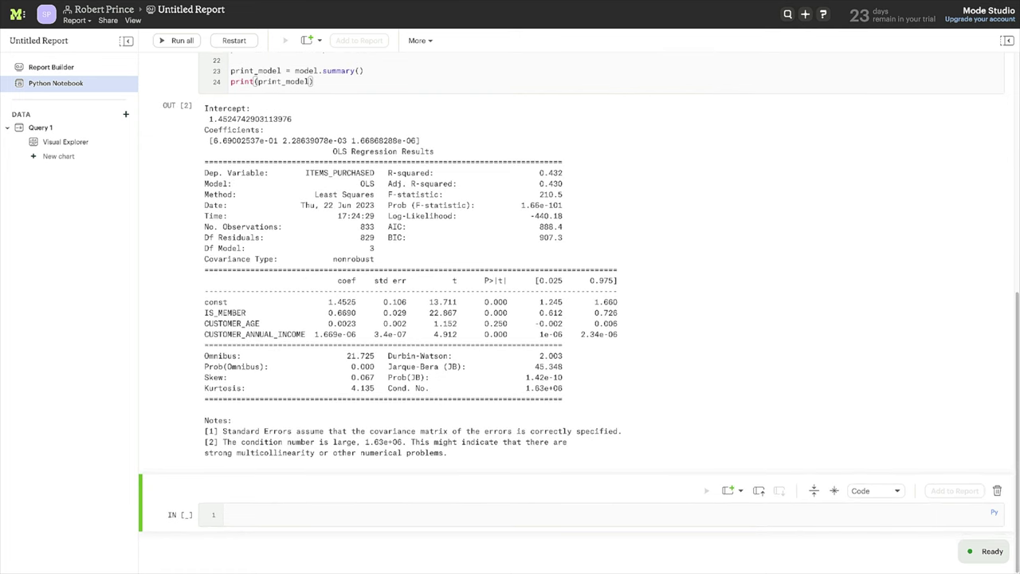
click(257, 514)
key(ctrl+v)
Step: Run the lmplot of ITEMS_PURCHASED against CUSTOMER_AGE split by IS_MEMBER
scroll(373, 523, down, 1)
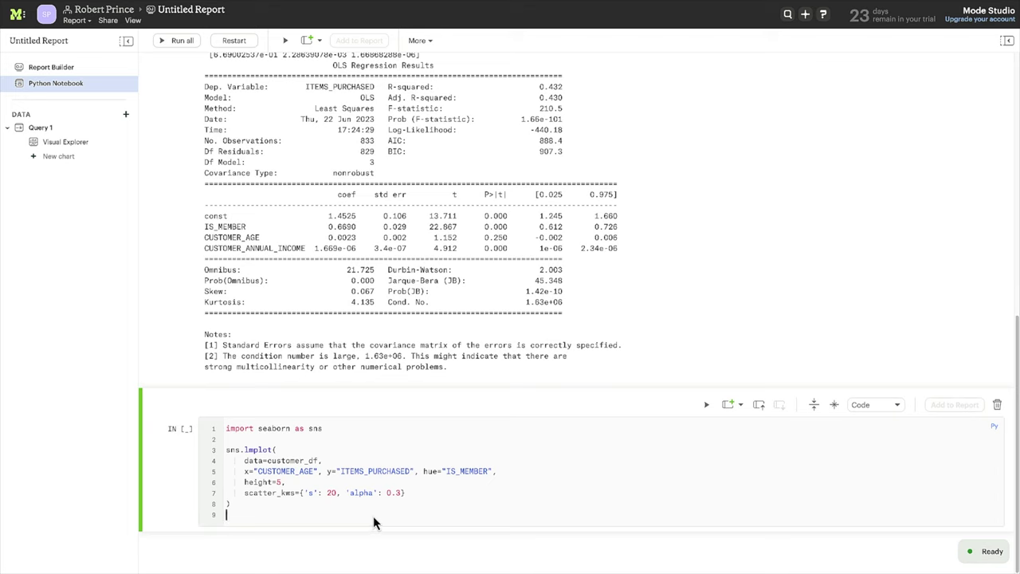
key(shift+Return)
scroll(504, 483, down, 3)
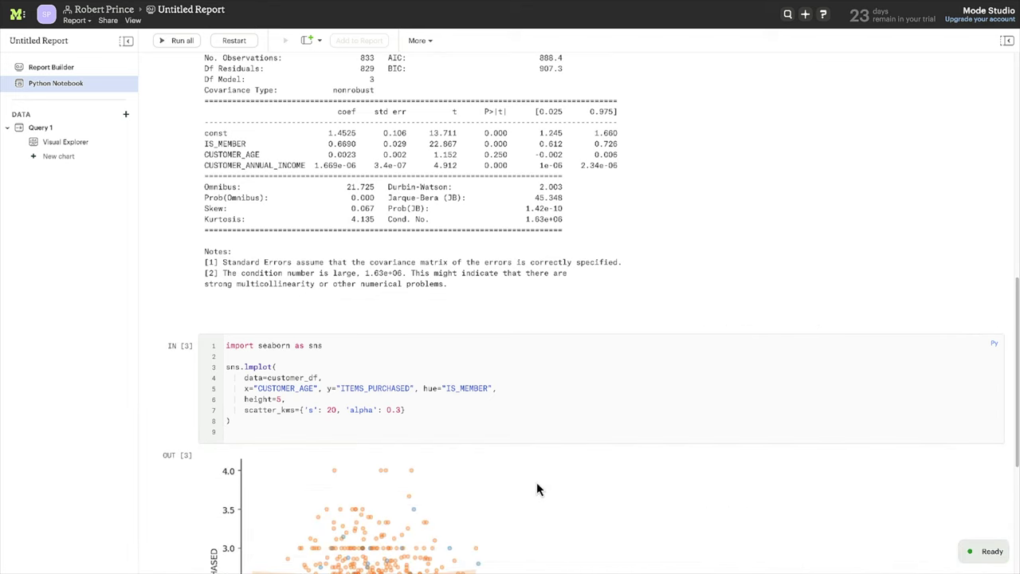
scroll(573, 485, down, 1)
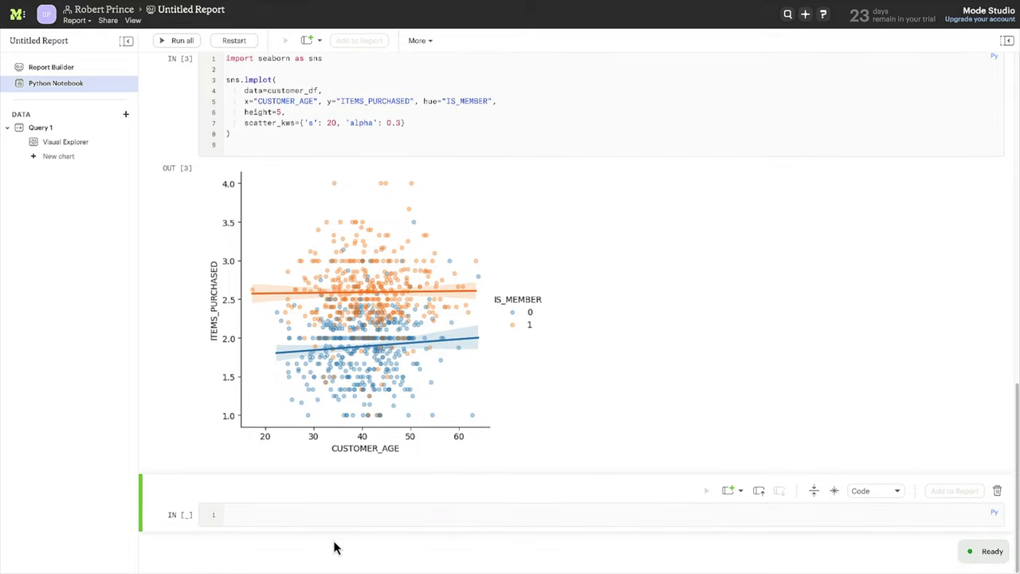
Step: Paste and run the boxplot of ITEMS_PURCHASED by CUSTOMER_REGION split by IS_MEMBER
click(308, 517)
text(sns.boxplot(   data=customer_df,   x="CUSTOMER_REGION", y="ITEMS_PURCHASED",hue="IS_MEMBER" )  sns.despine(offset=10, trim=True))
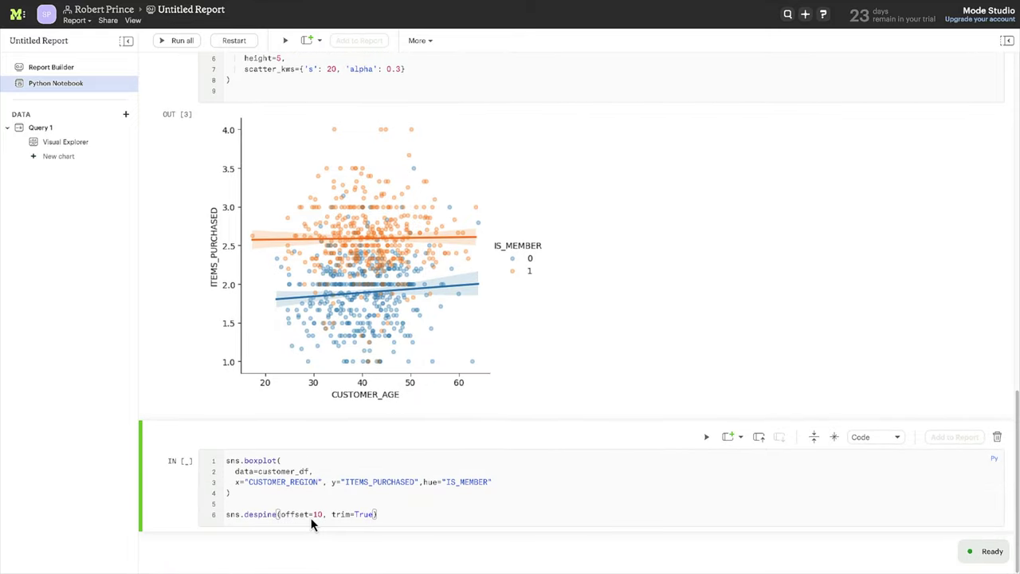
key(shift+Return)
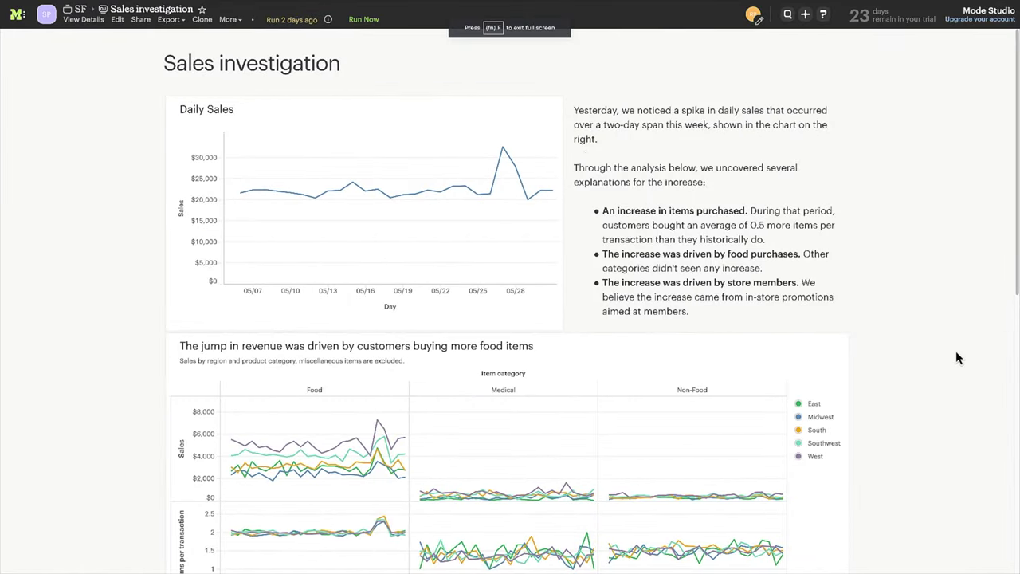
Step: Scroll through the Sales investigation report's charts and explanatory text
scroll(956, 352, down, 10)
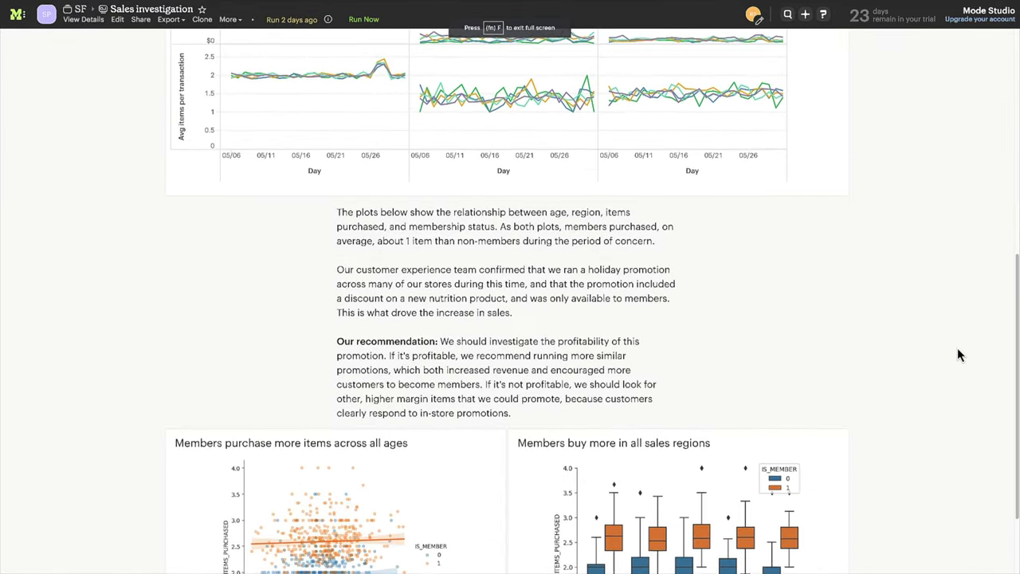
scroll(958, 349, down, 3)
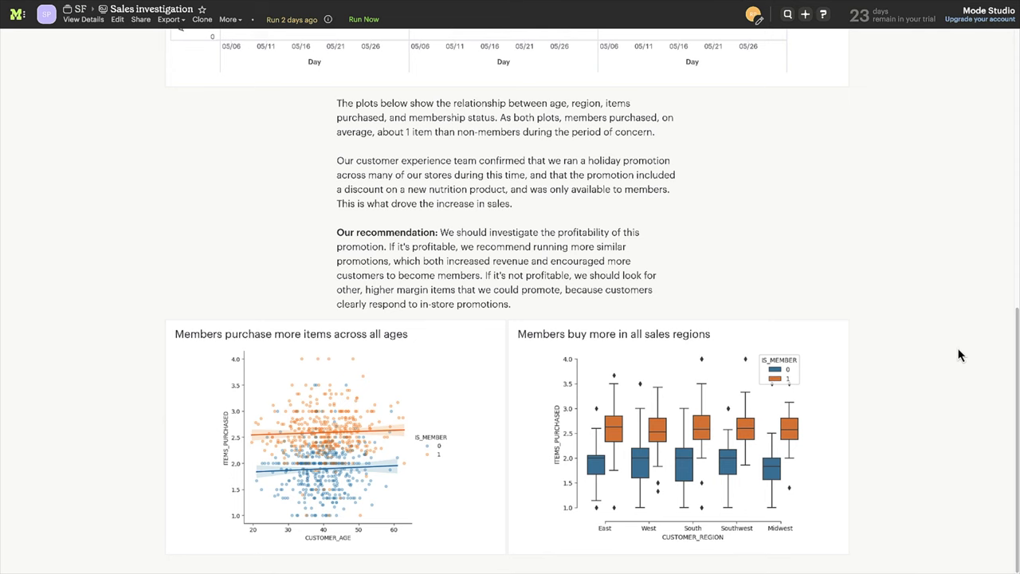
scroll(959, 355, up, 12)
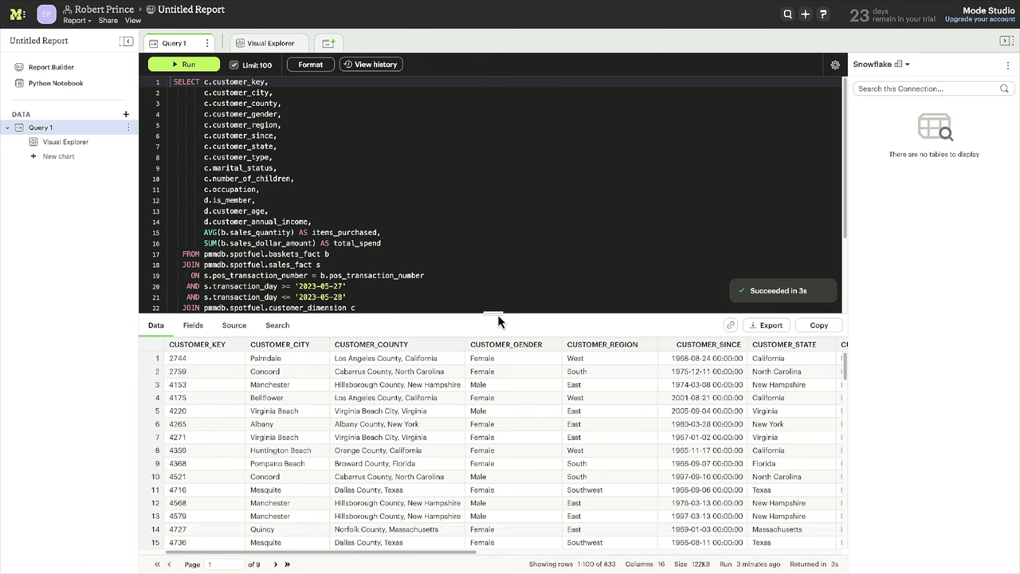
Step: Enlarge the results pane and ask Search 'customers by member status', then 'avg items purchased by member status'
drag(496, 312, 484, 72)
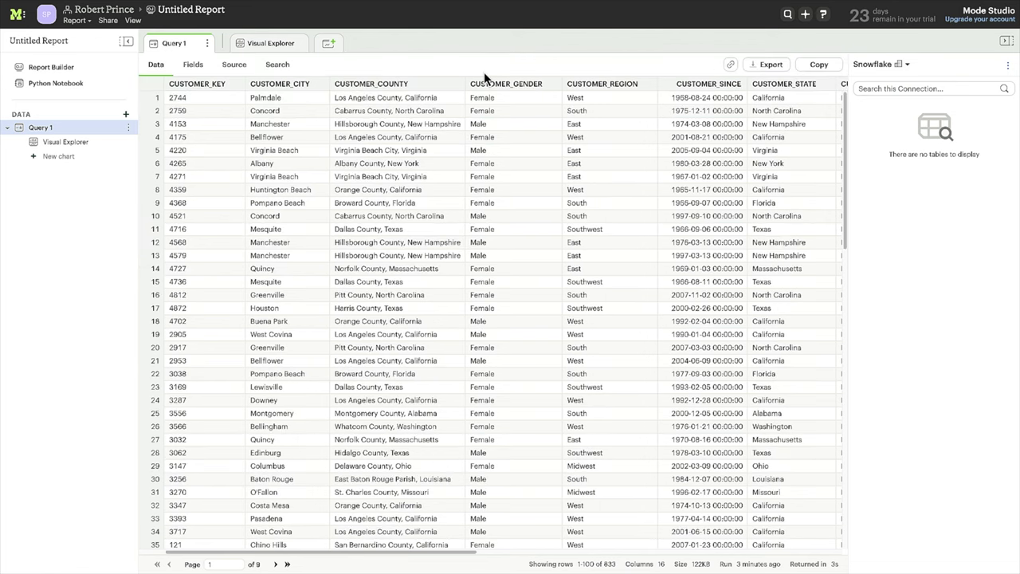
click(287, 70)
click(402, 103)
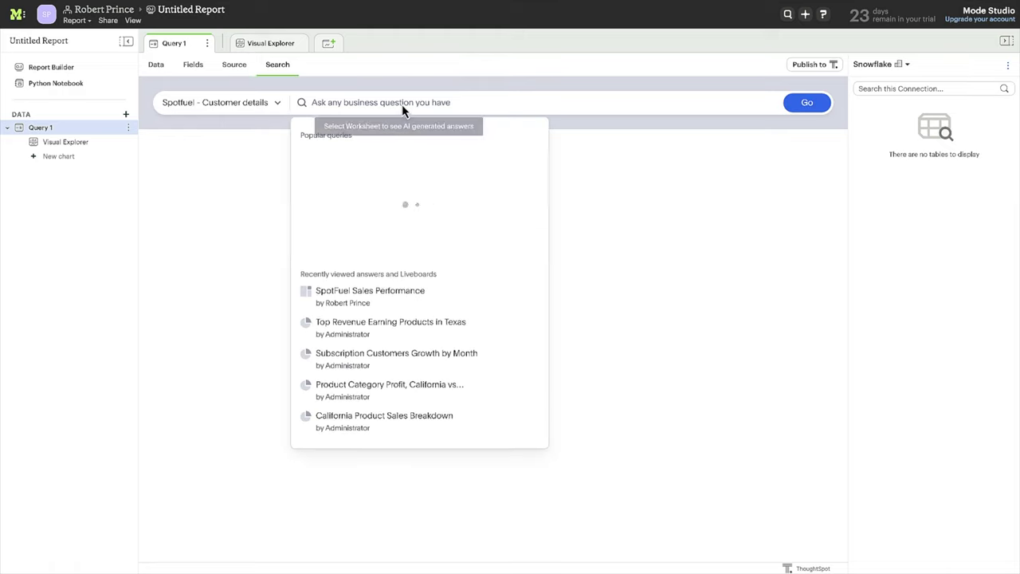
text(customers by member status)
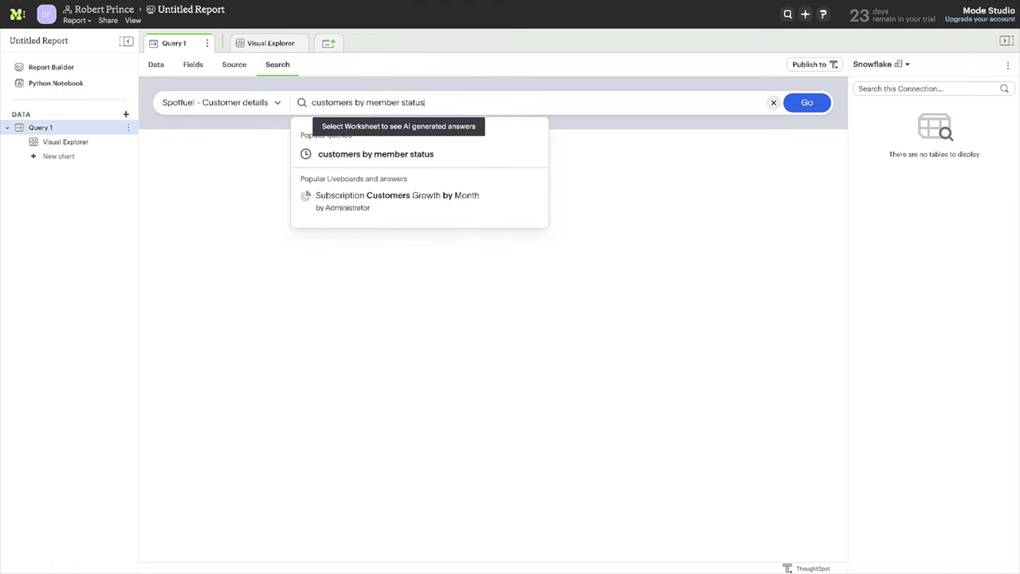
key(Return)
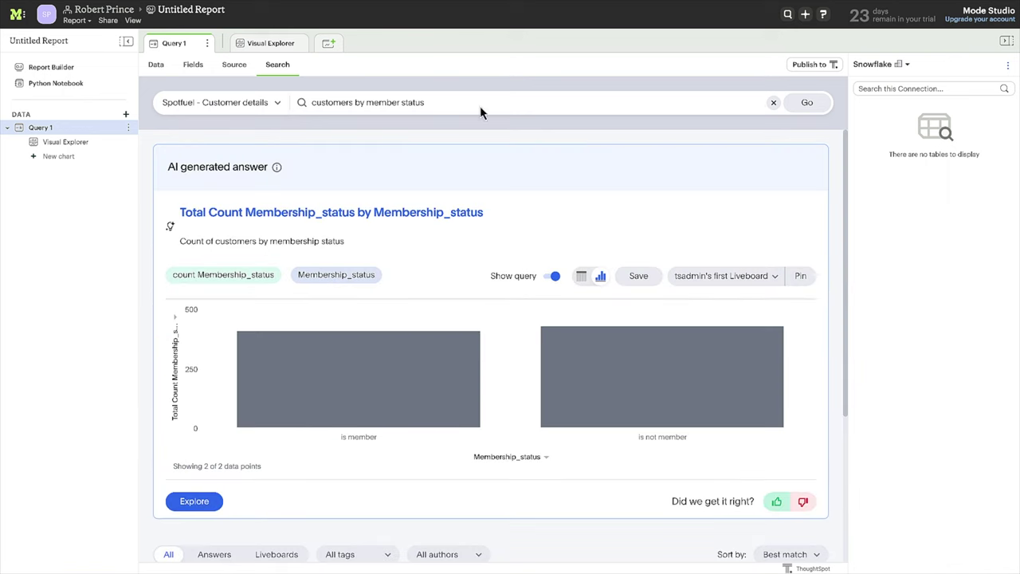
click(771, 103)
text(avg)
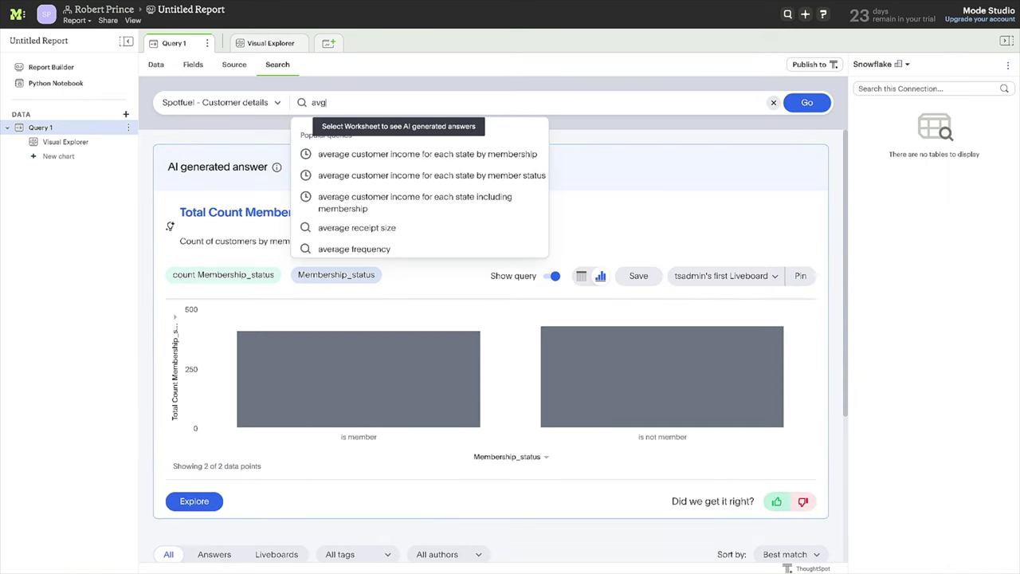
text( items purchased by member status)
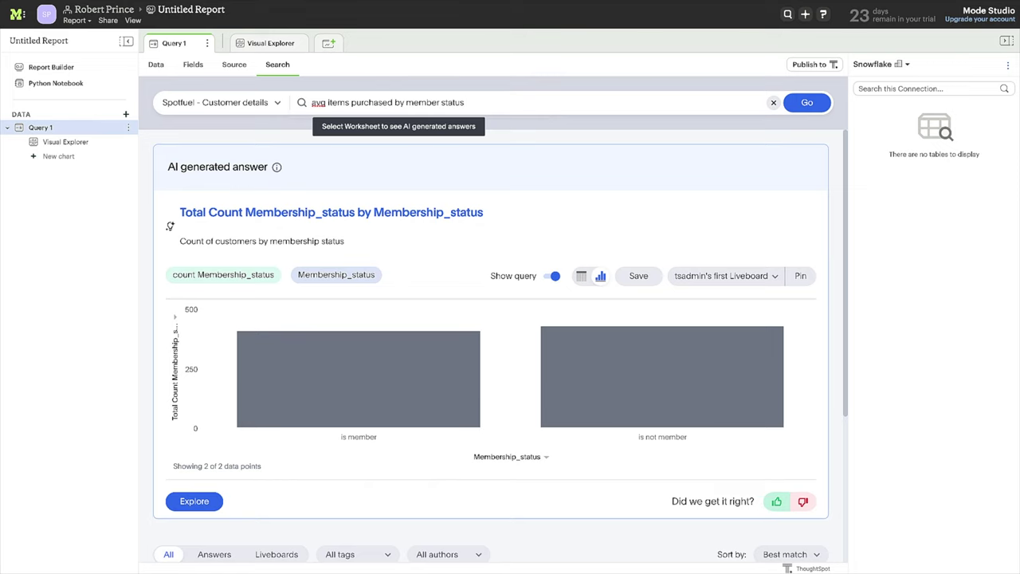
key(Return)
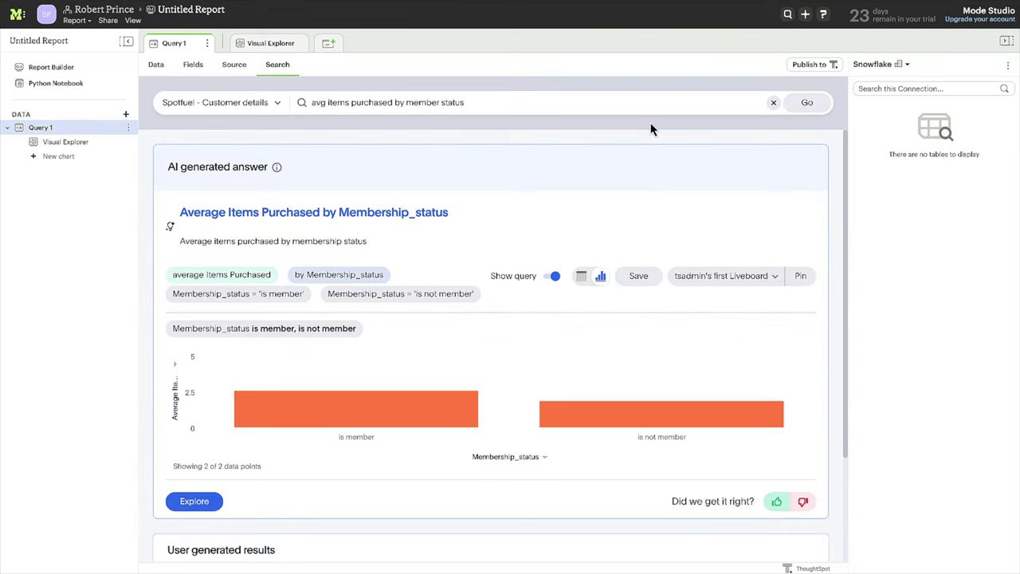
Step: Ask 'sales by member status broken down by region' to chart spend by region and membership, then pin it
click(773, 102)
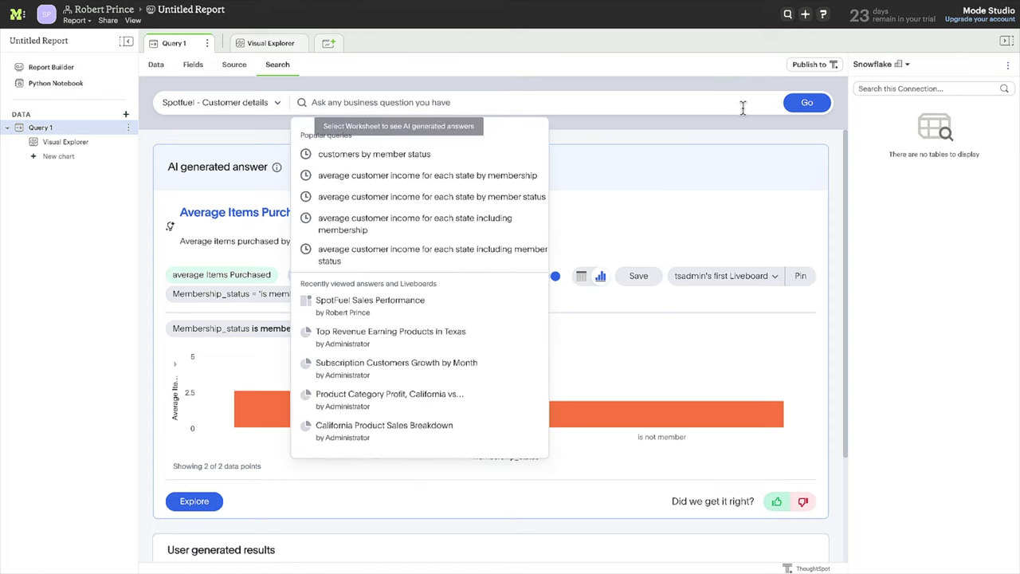
text(sales by member status b)
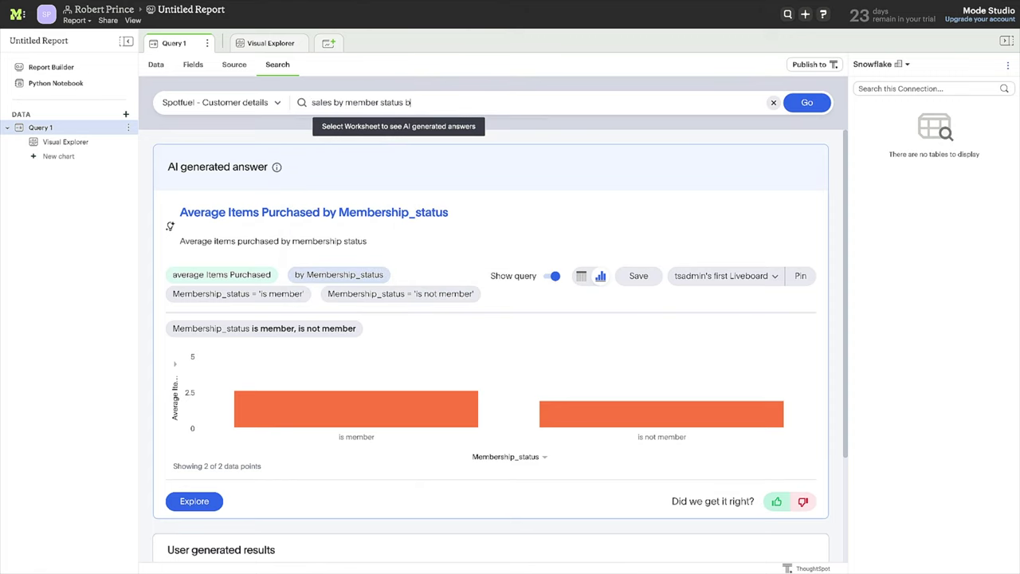
text(roken down by region)
key(Return)
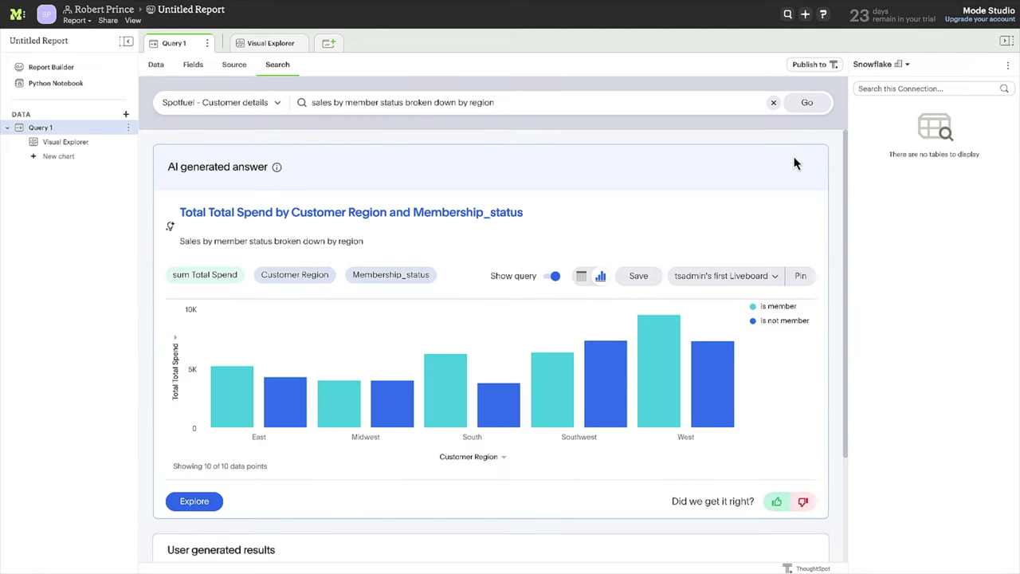
click(776, 278)
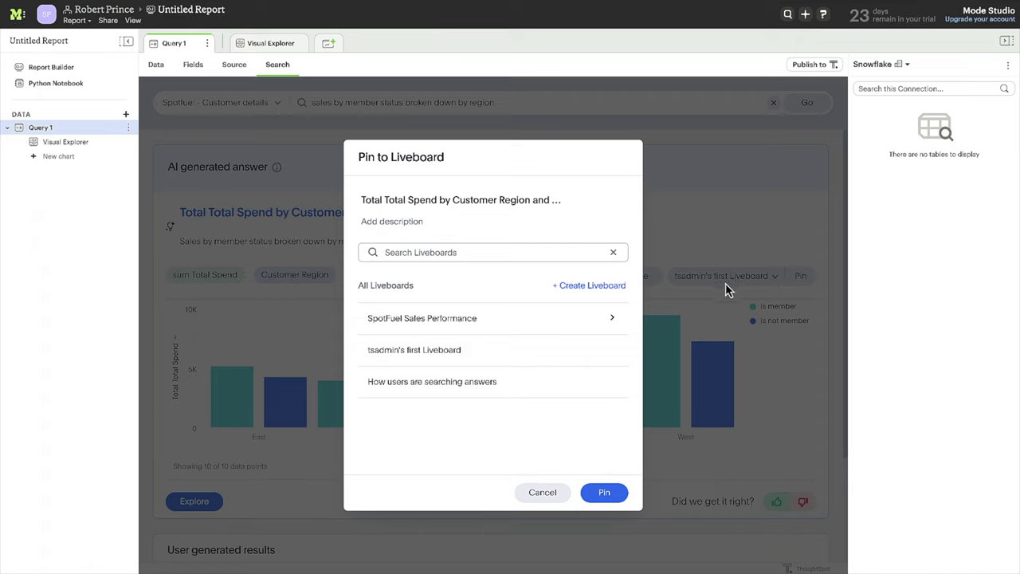
Step: Pin the chart to the Product Sales tab of the SpotFuel Sales Performance liveboard
click(526, 327)
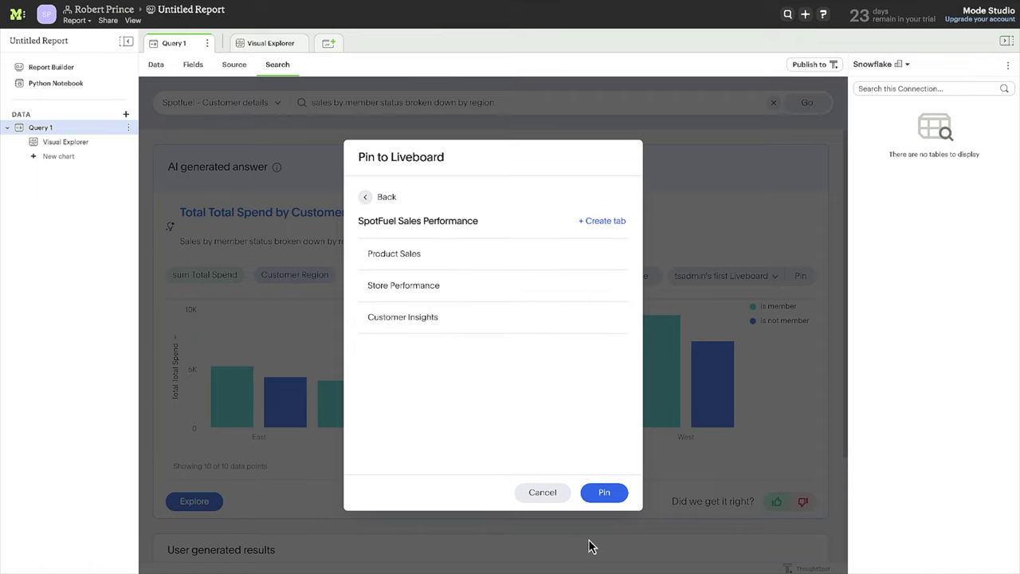
click(470, 251)
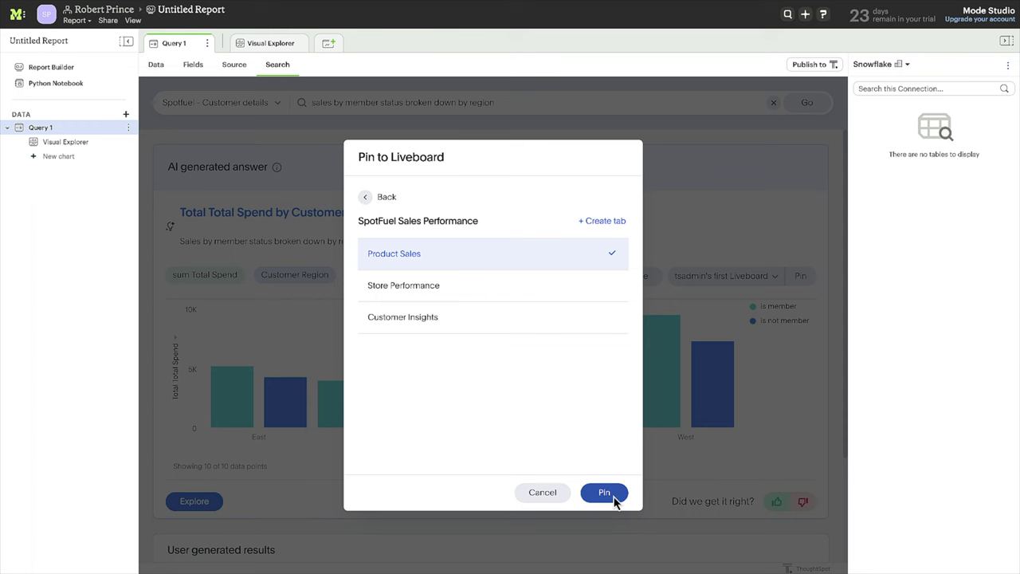
click(613, 491)
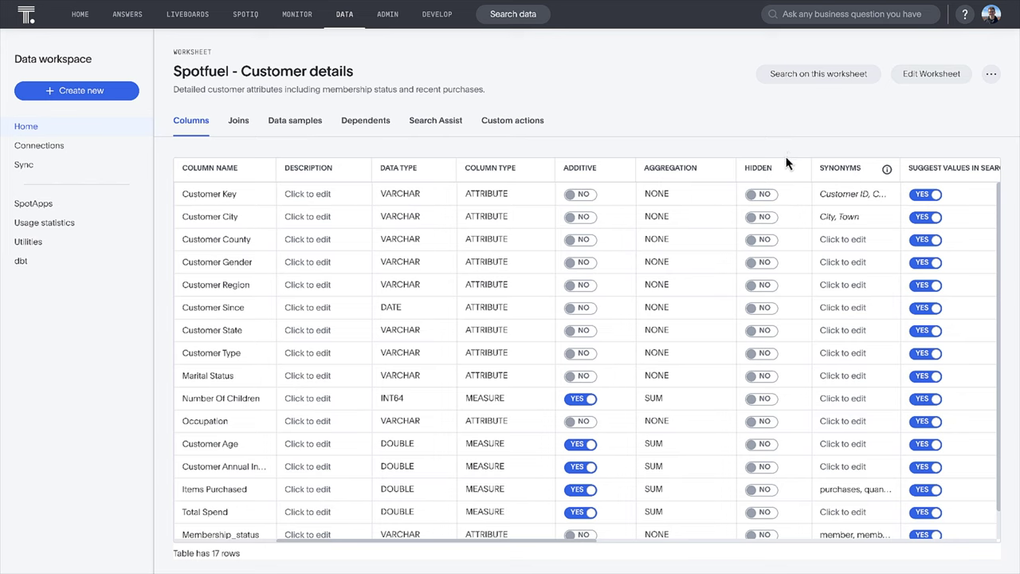
Step: On SpotFuel Sales Performance, reply to the sales spike thread, tagging the commenter: members are buying extra food items
click(182, 14)
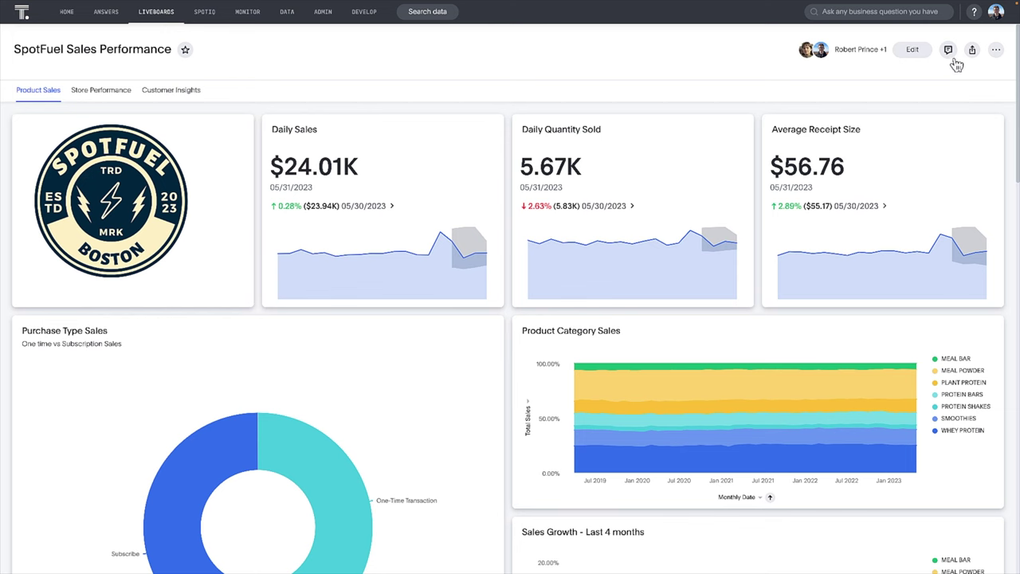
click(949, 53)
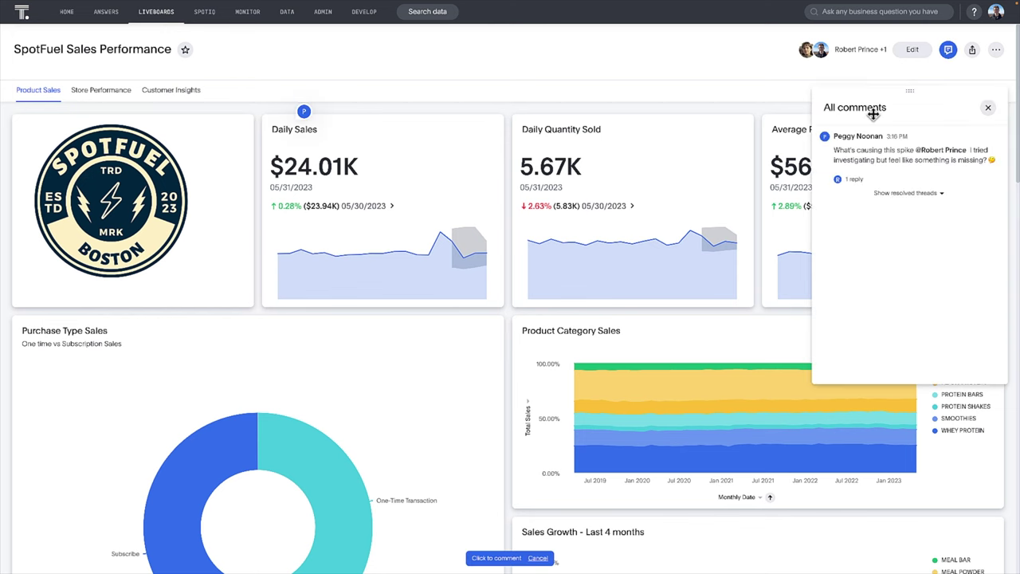
click(852, 163)
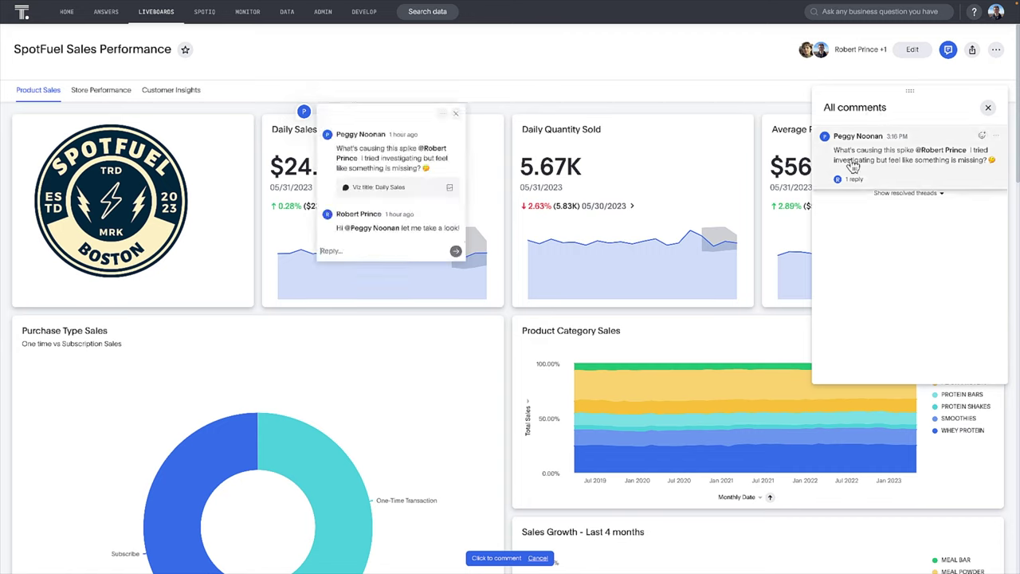
click(391, 250)
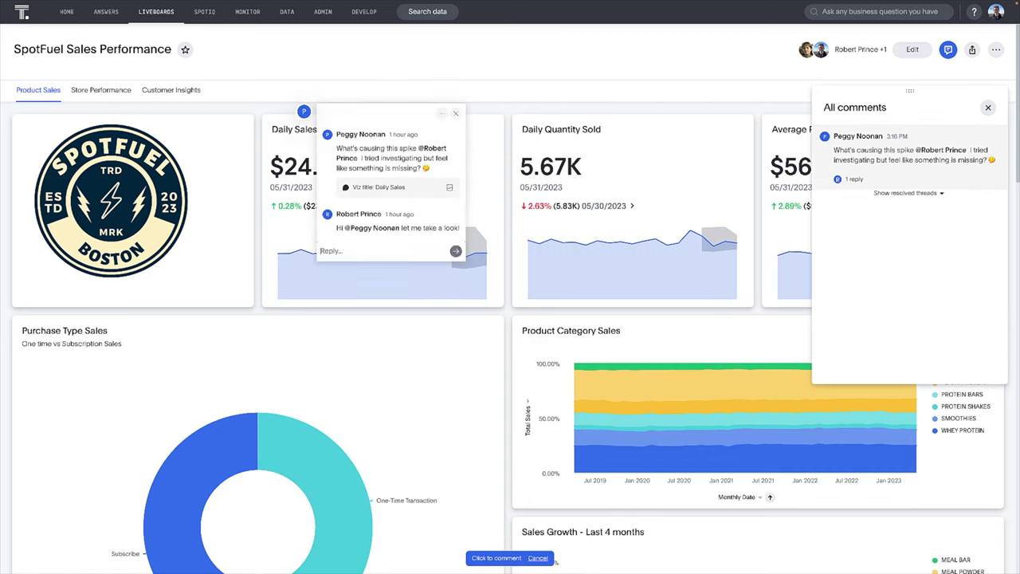
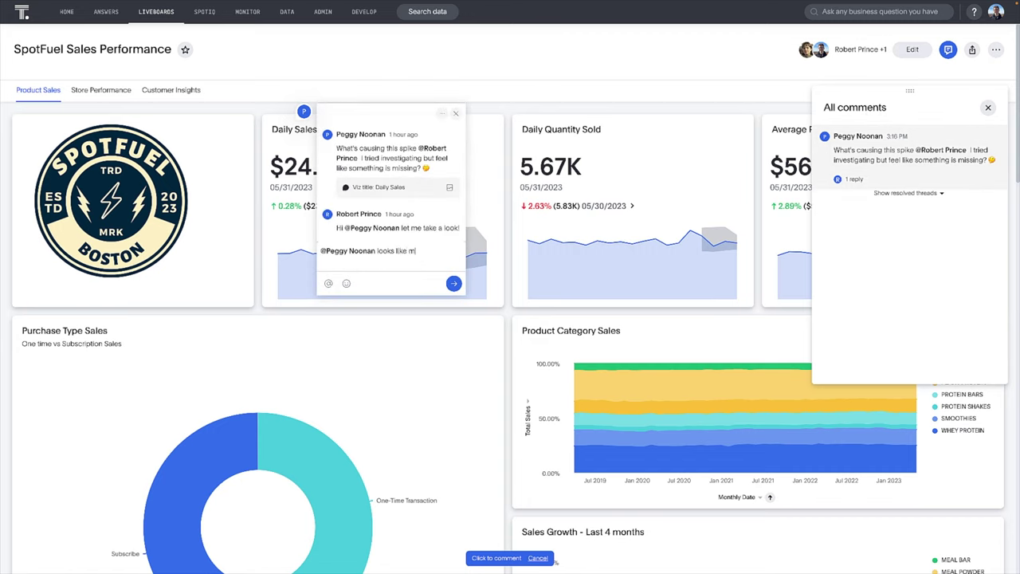
text(embers are buying extra food items! I shared a new dataset)
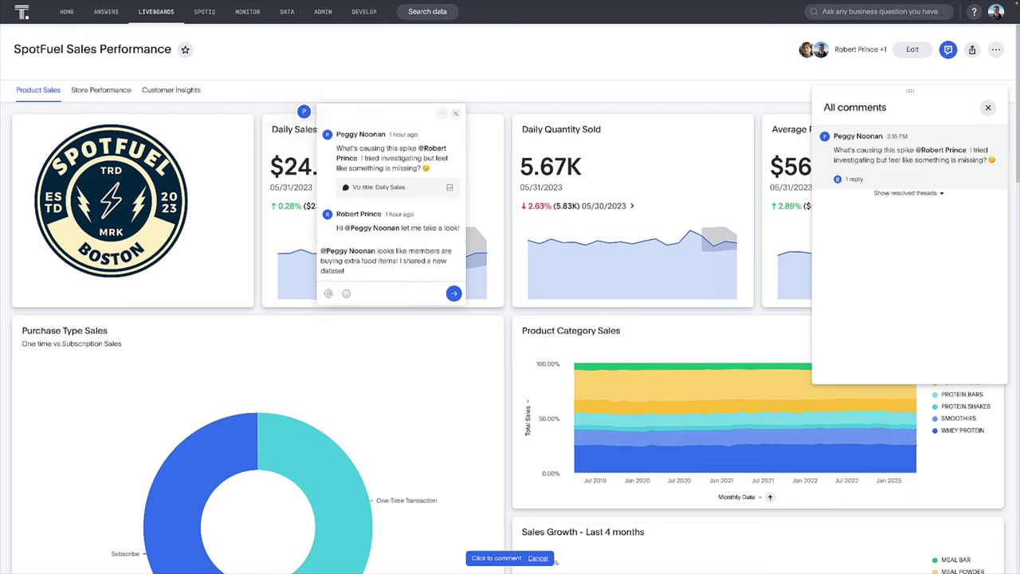
text( with member status to search and create segments. Campaign)
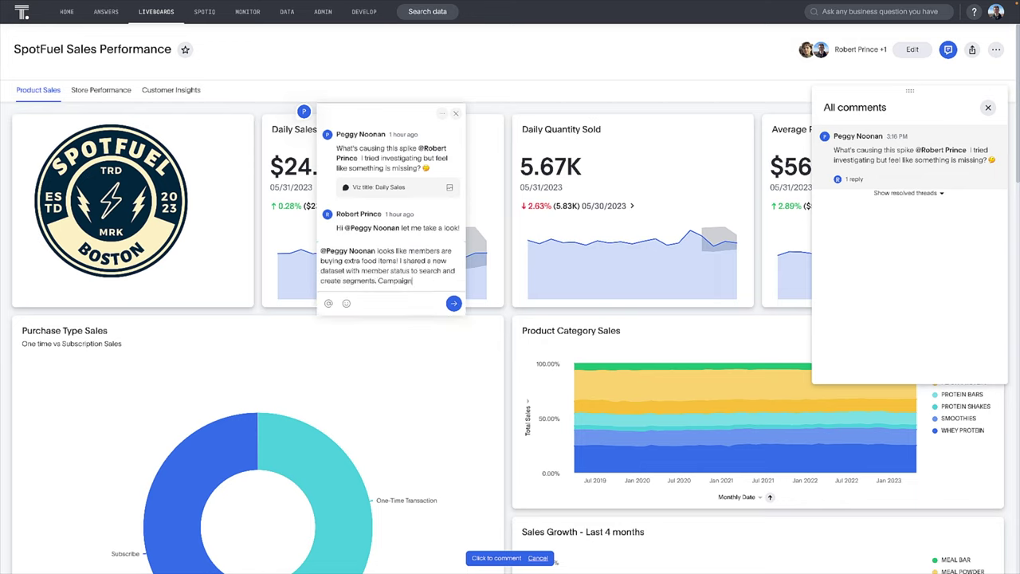
text( for subscribers perhaps?)
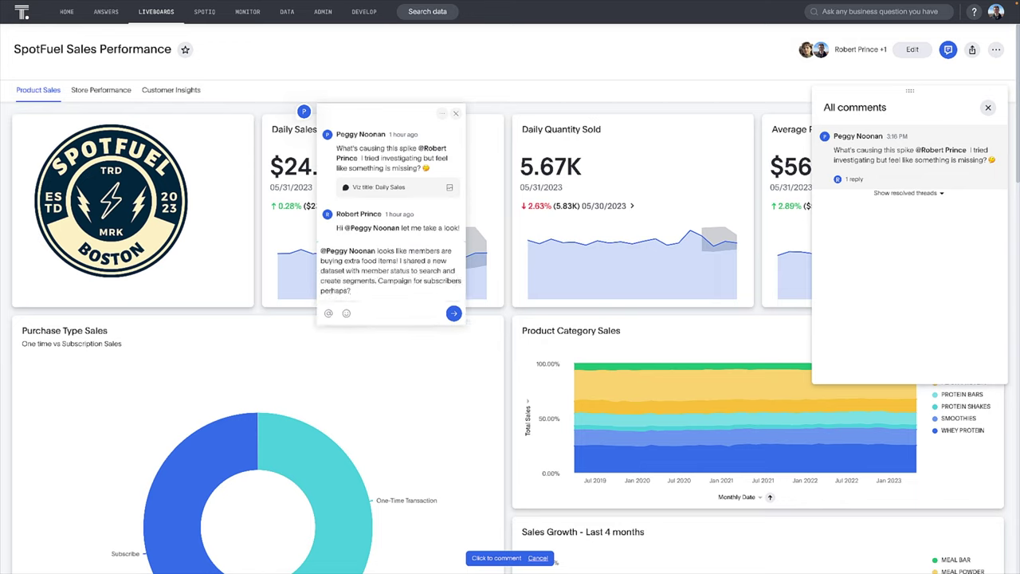
key(Return)
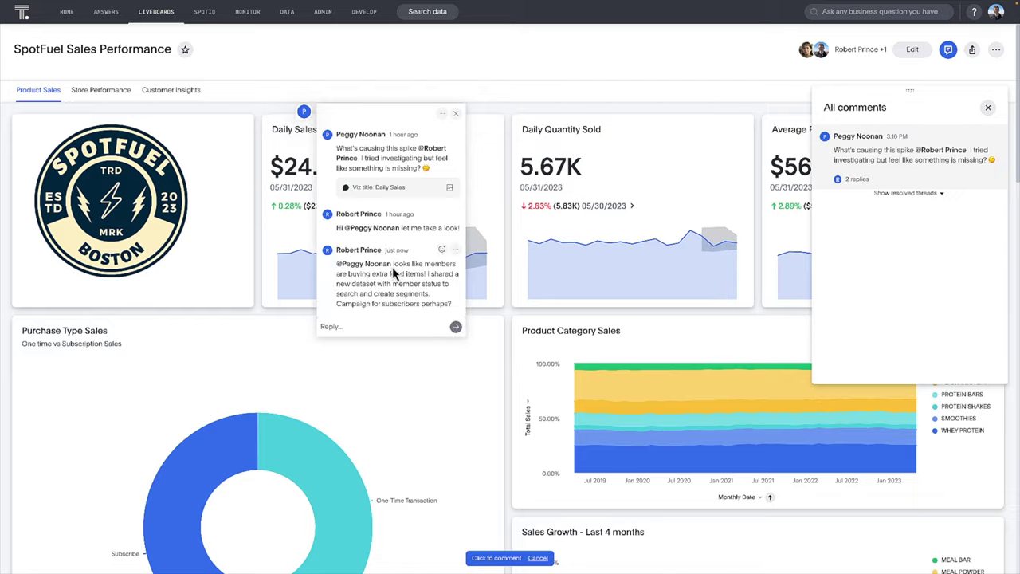